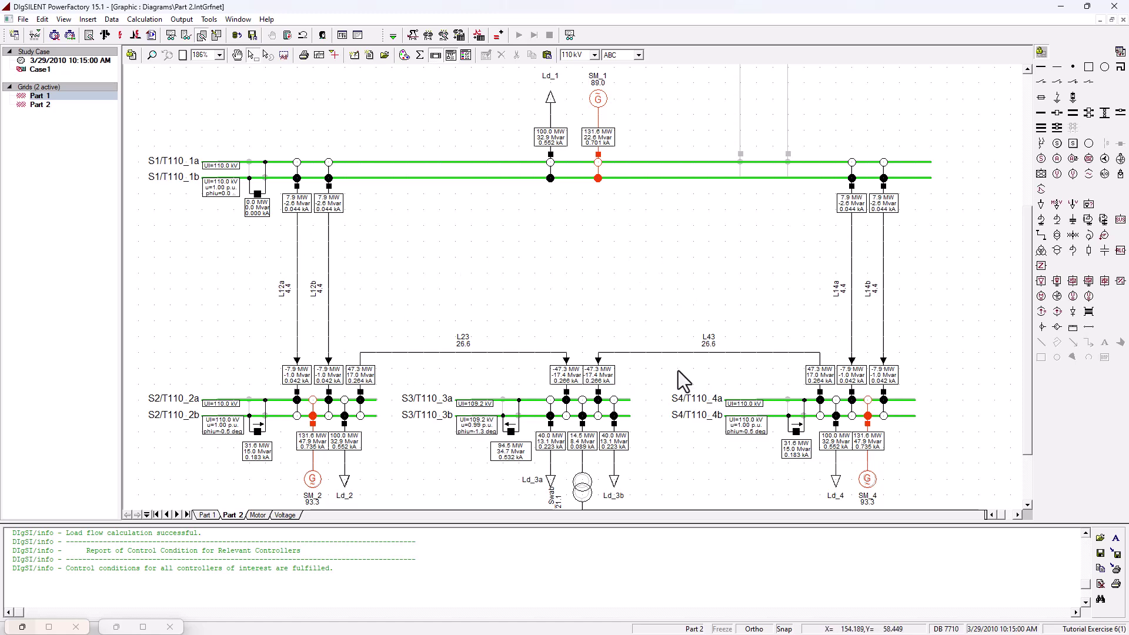
{"action": "scroll", "coordinate": [809, 397], "scroll_direction": "down", "scroll_amount": 3}
{"action": "scroll", "coordinate": [797, 391], "scroll_direction": "up", "scroll_amount": 3}
{"action": "scroll", "coordinate": [694, 268], "scroll_direction": "down", "scroll_amount": 3}
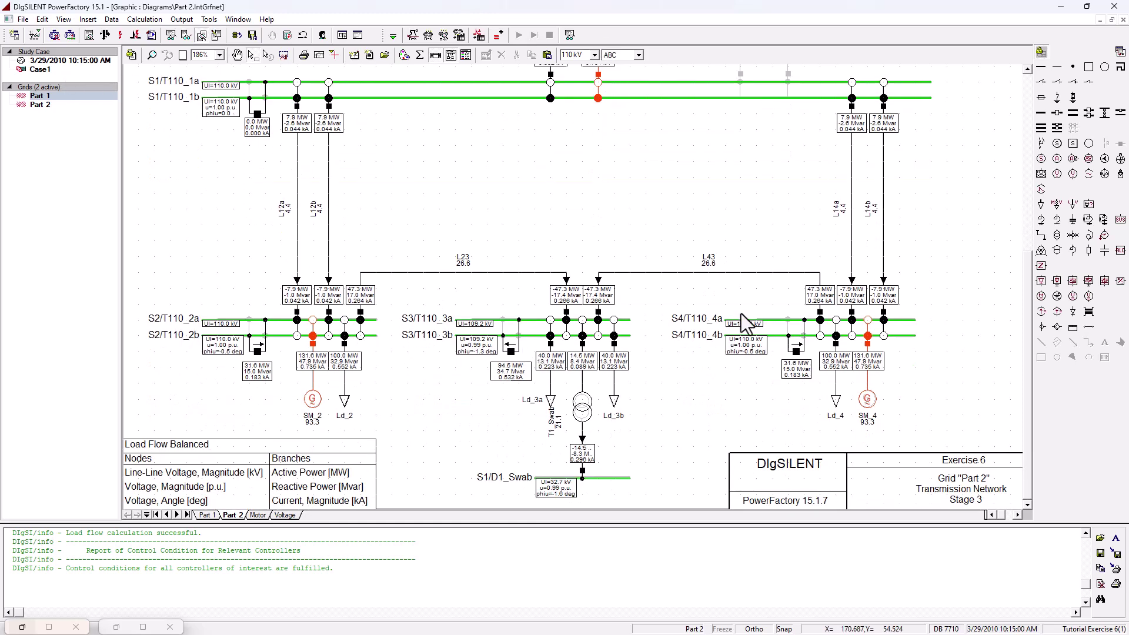
{"action": "scroll", "coordinate": [547, 259], "scroll_direction": "up", "scroll_amount": 3}
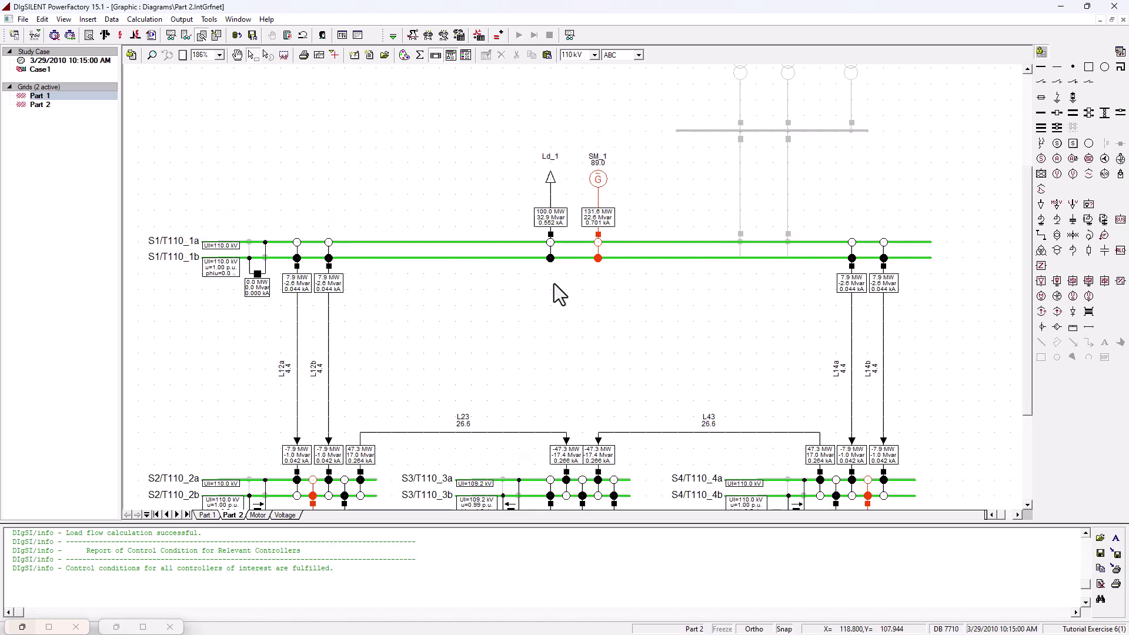
{"action": "scroll", "coordinate": [554, 293], "scroll_direction": "down", "scroll_amount": 3}
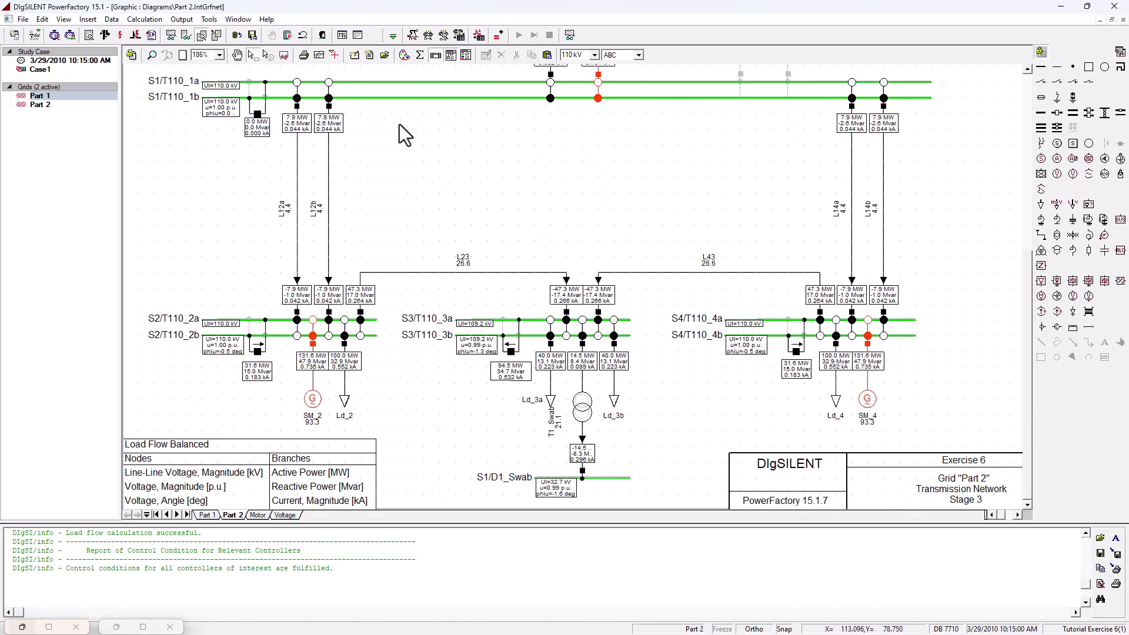
Choose Exercise 6 as the exercise to start in the Tutorial Manager, and close it without executing
{"action": "left_click", "coordinate": [267, 19]}
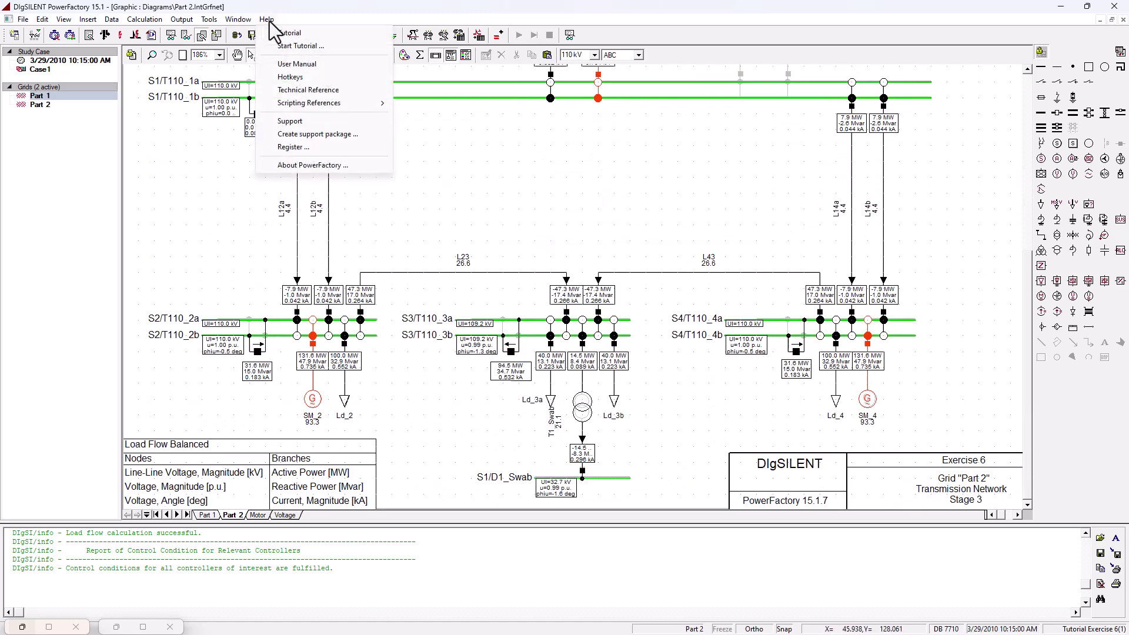
{"action": "left_click", "coordinate": [301, 46]}
{"action": "left_click", "coordinate": [478, 328]}
{"action": "left_click", "coordinate": [574, 327]}
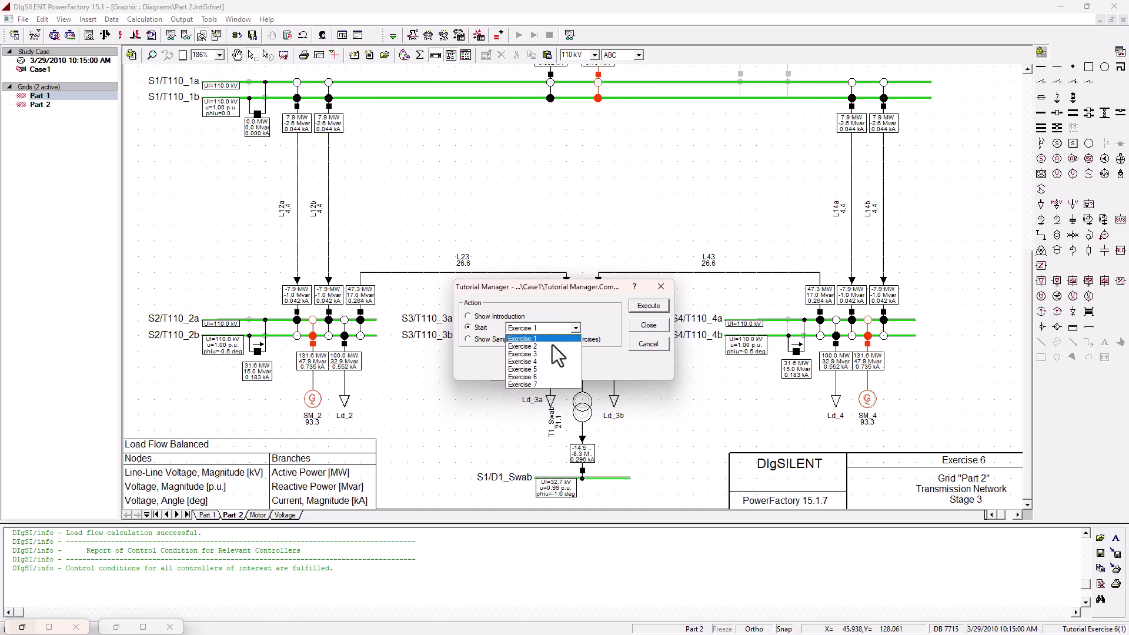
{"action": "left_click", "coordinate": [525, 377]}
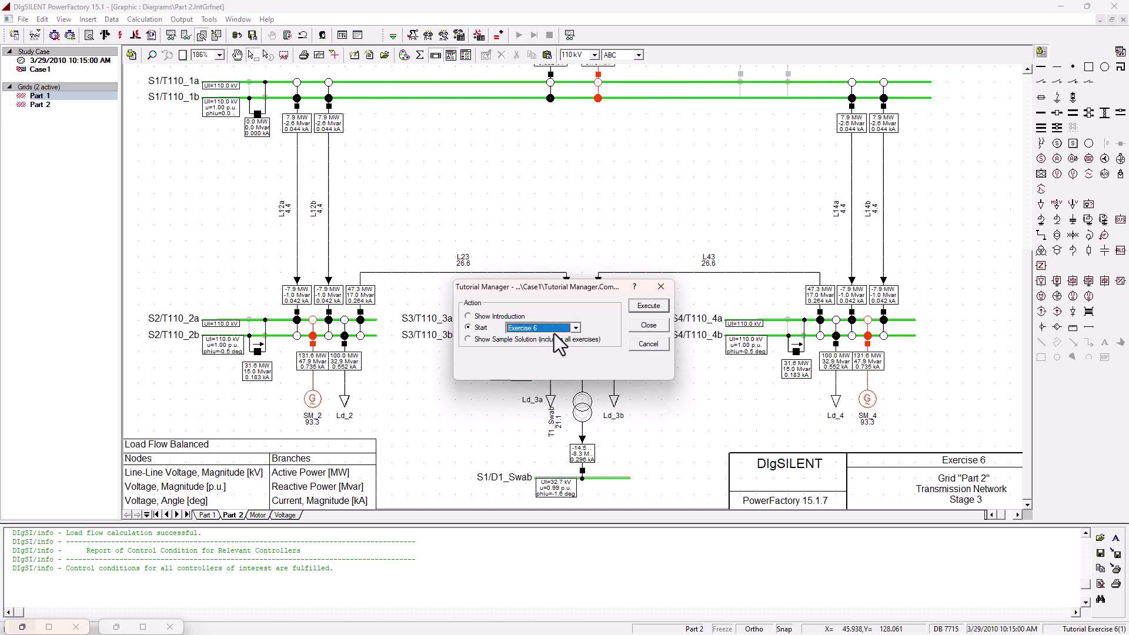
{"action": "left_click", "coordinate": [649, 325]}
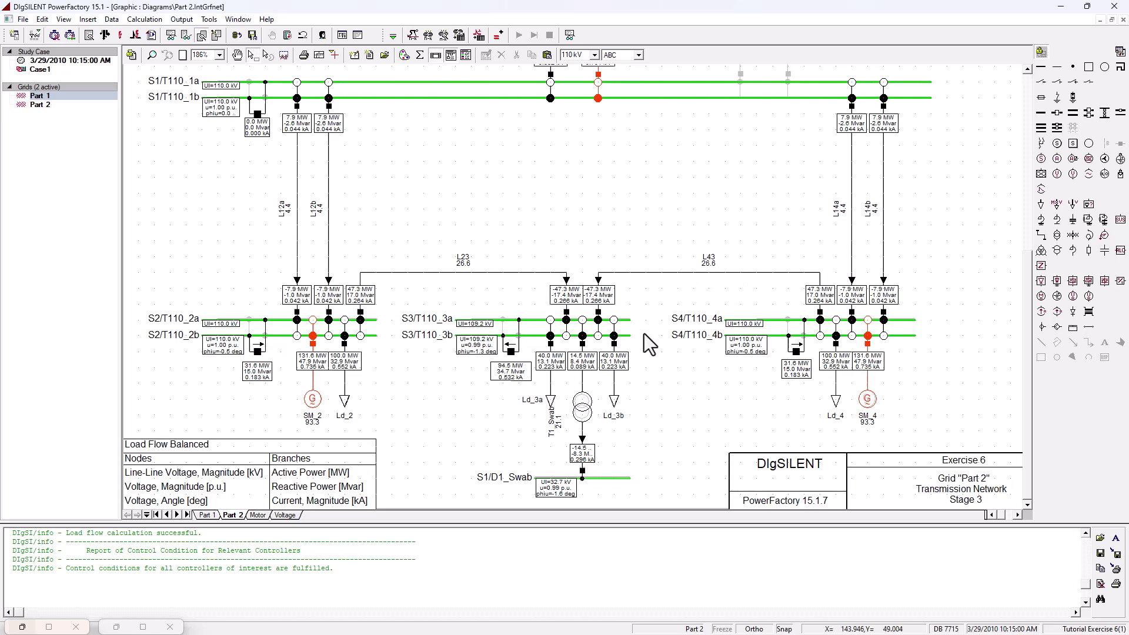
Run the load flow calculation on the Exercise 6 network
{"action": "scroll", "coordinate": [657, 301], "scroll_direction": "up", "scroll_amount": 2}
{"action": "scroll", "coordinate": [658, 301], "scroll_direction": "up", "scroll_amount": 5}
{"action": "scroll", "coordinate": [611, 269], "scroll_direction": "down", "scroll_amount": 4}
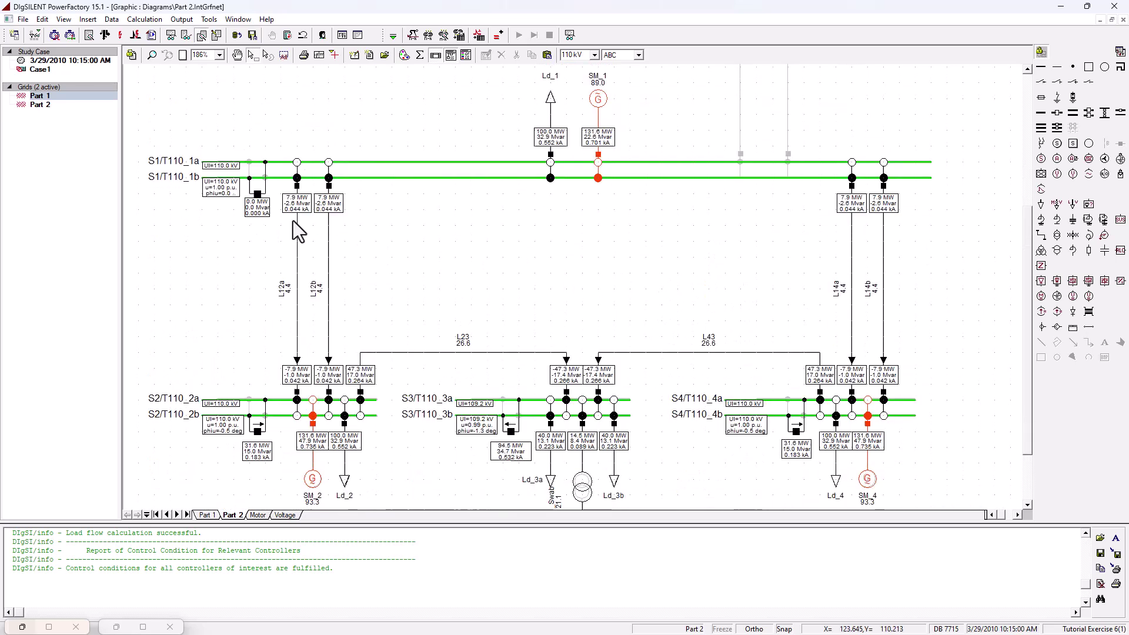
{"action": "left_click", "coordinate": [104, 36]}
{"action": "left_click", "coordinate": [744, 182]}
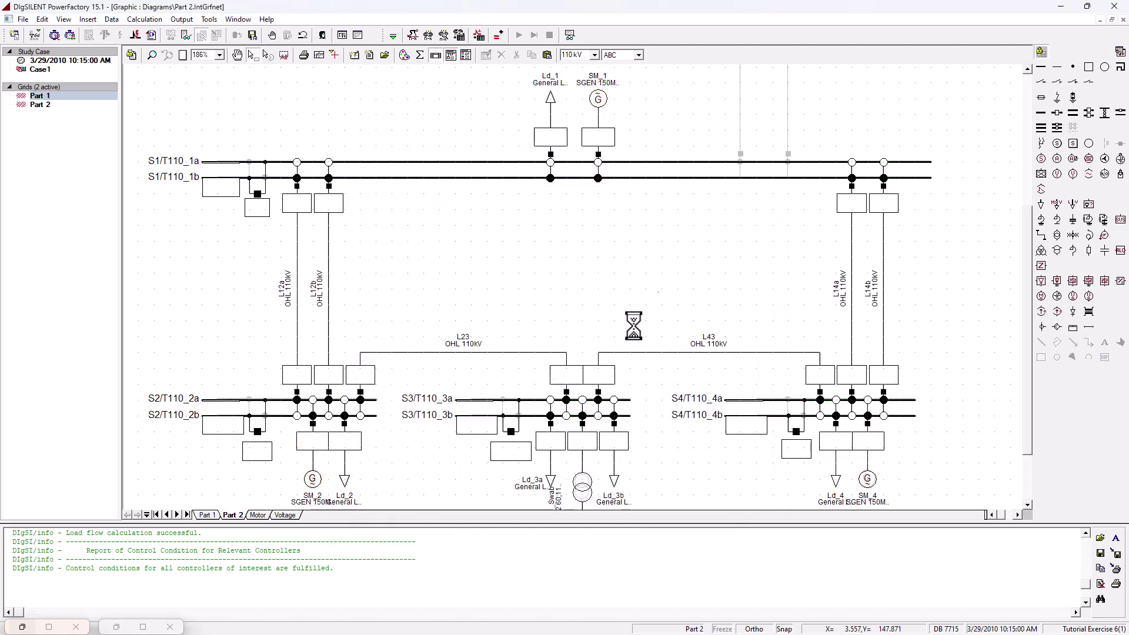
Review the load flow results across the Part 2 diagram, including generators SM_1, SM_2 and SM_4
{"action": "scroll", "coordinate": [359, 286], "scroll_direction": "up", "scroll_amount": 4}
{"action": "scroll", "coordinate": [360, 286], "scroll_direction": "down", "scroll_amount": 8}
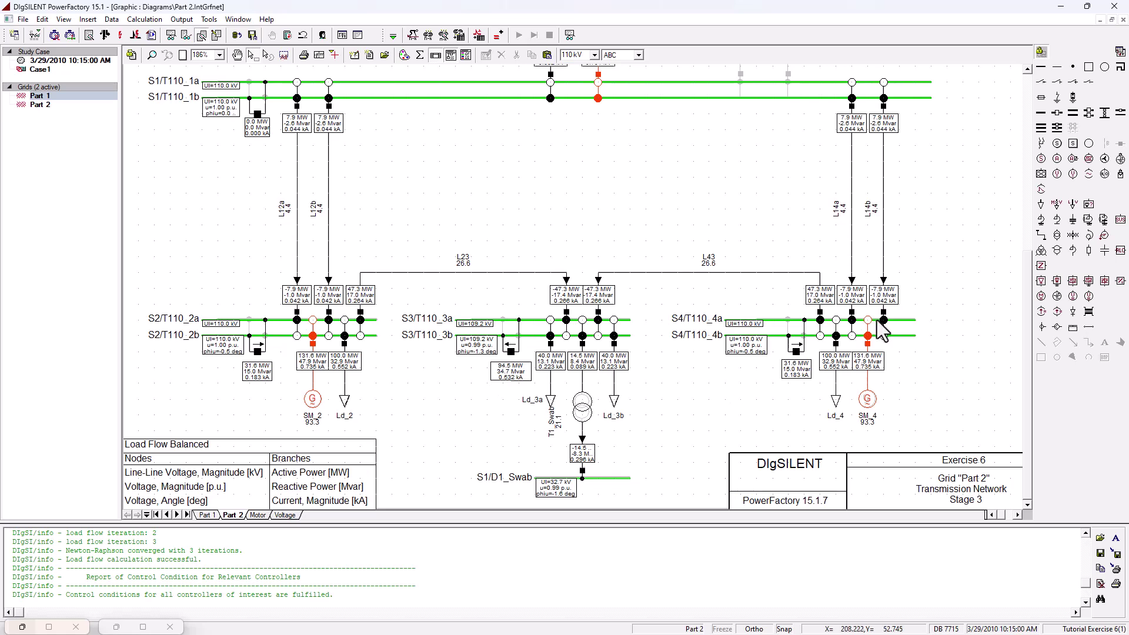
{"action": "scroll", "coordinate": [878, 319], "scroll_direction": "up", "scroll_amount": 4}
{"action": "scroll", "coordinate": [877, 299], "scroll_direction": "up", "scroll_amount": 4}
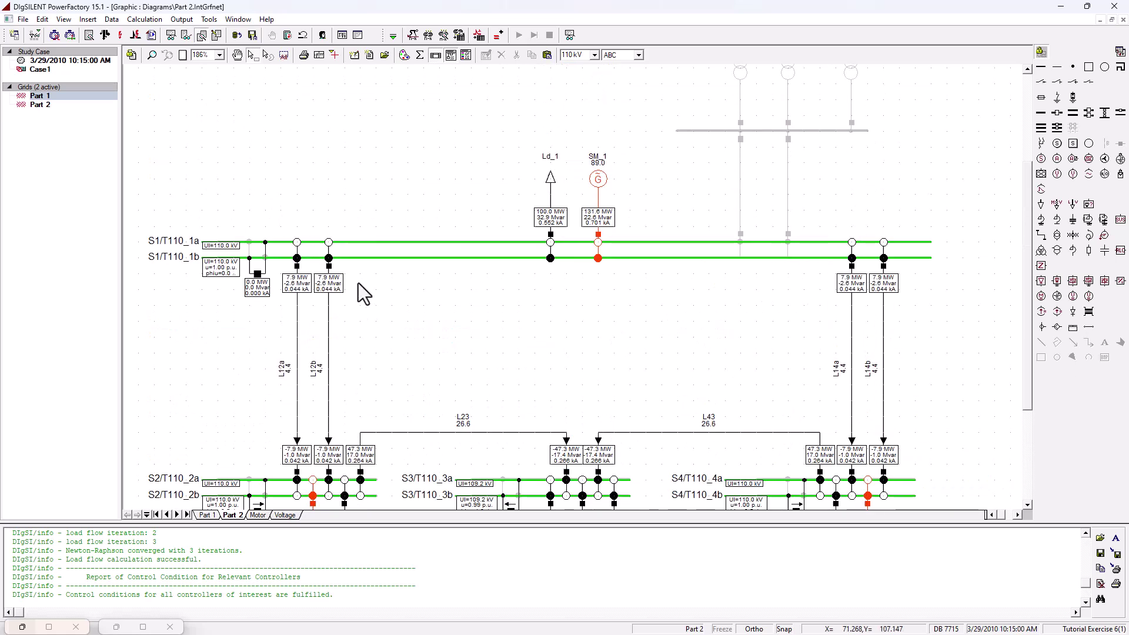
{"action": "scroll", "coordinate": [813, 338], "scroll_direction": "down", "scroll_amount": 8}
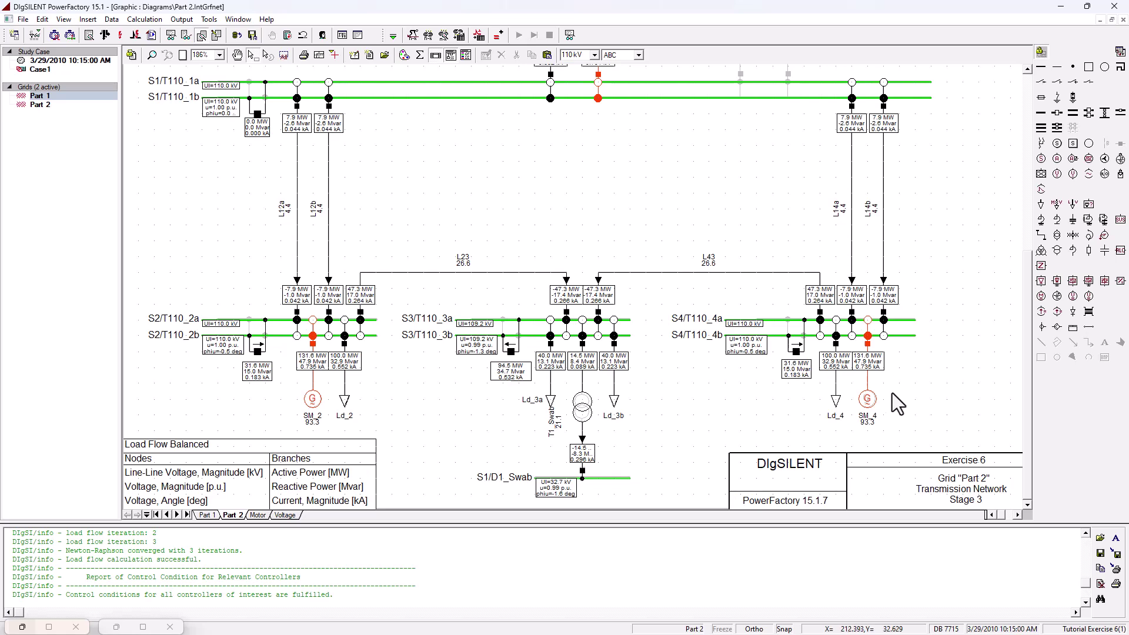
{"action": "scroll", "coordinate": [759, 361], "scroll_direction": "up", "scroll_amount": 4}
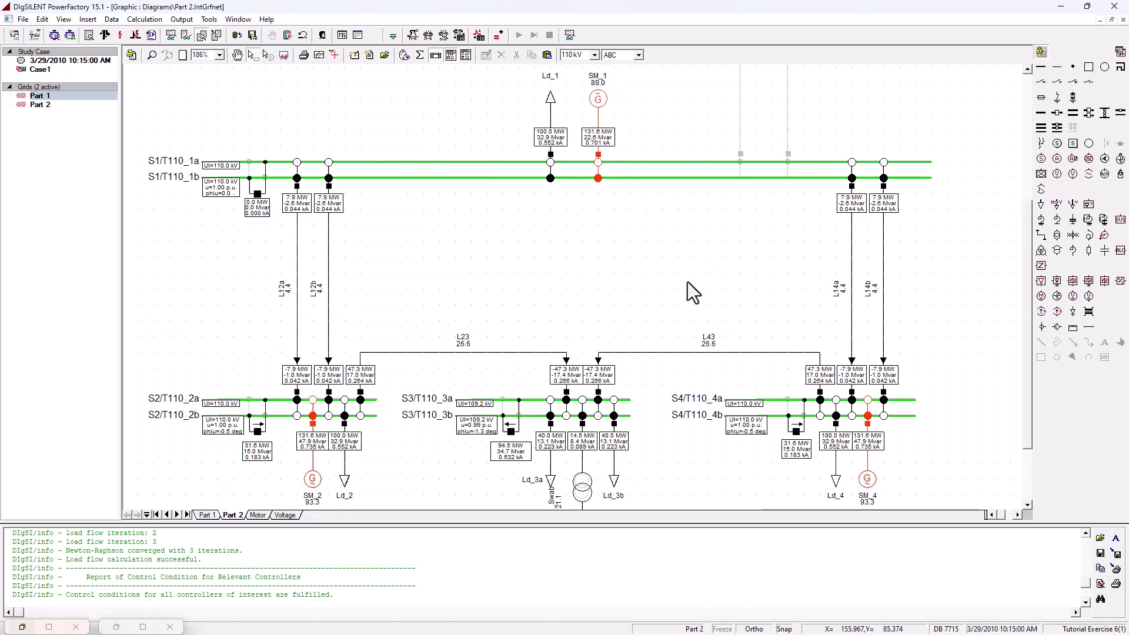
{"action": "scroll", "coordinate": [687, 281], "scroll_direction": "up", "scroll_amount": 6}
{"action": "scroll", "coordinate": [736, 308], "scroll_direction": "down", "scroll_amount": 6}
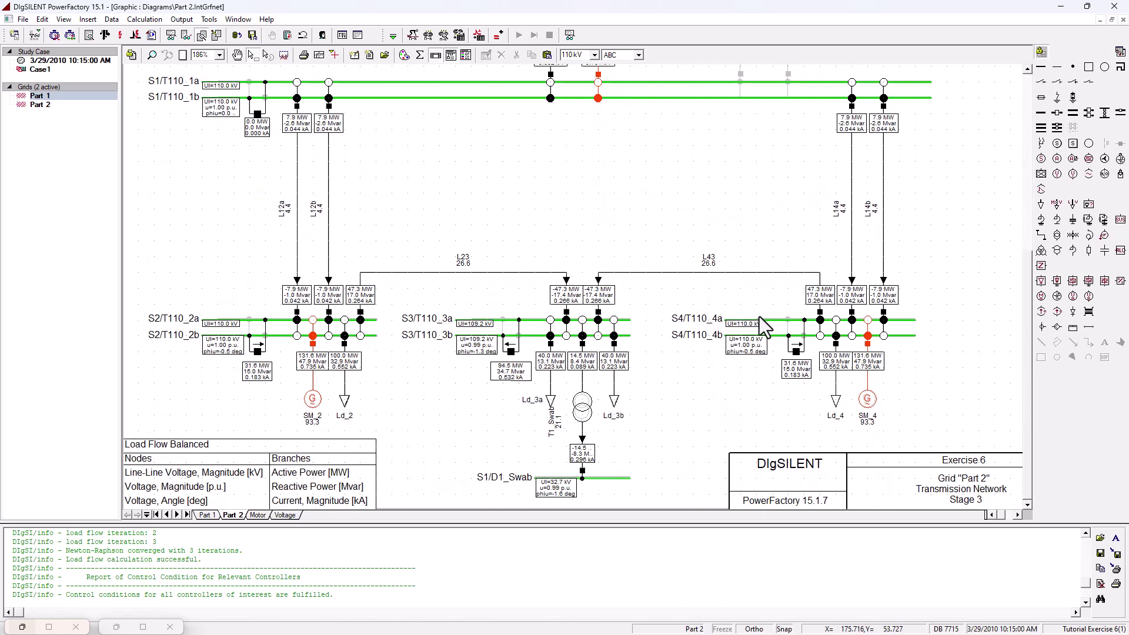
{"action": "scroll", "coordinate": [718, 358], "scroll_direction": "up", "scroll_amount": 5}
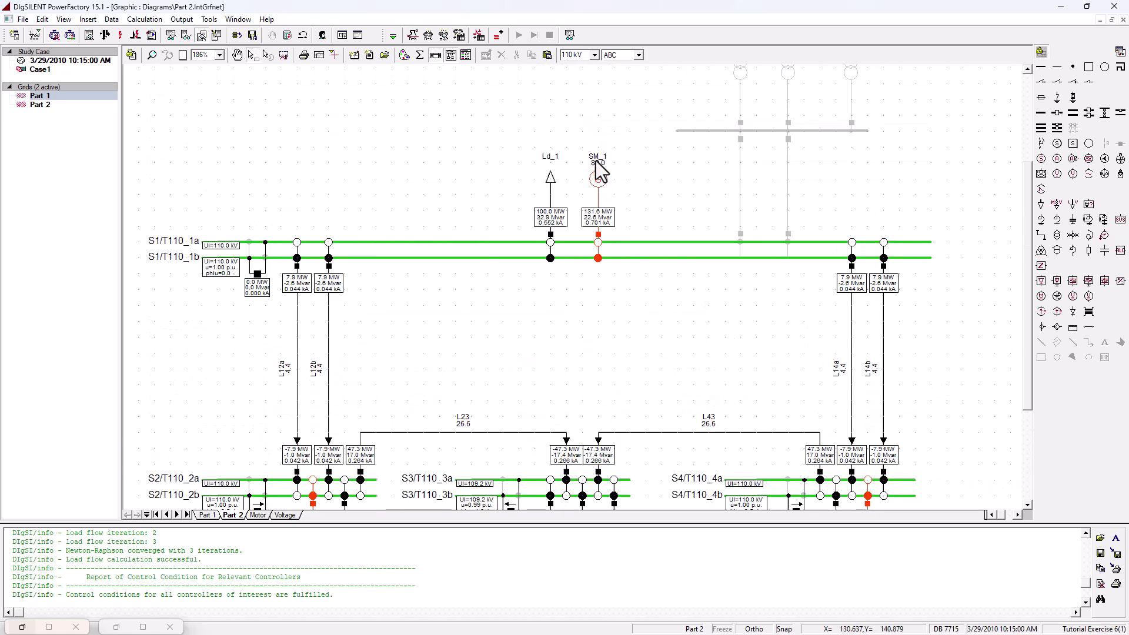
{"action": "scroll", "coordinate": [573, 272], "scroll_direction": "down", "scroll_amount": 5}
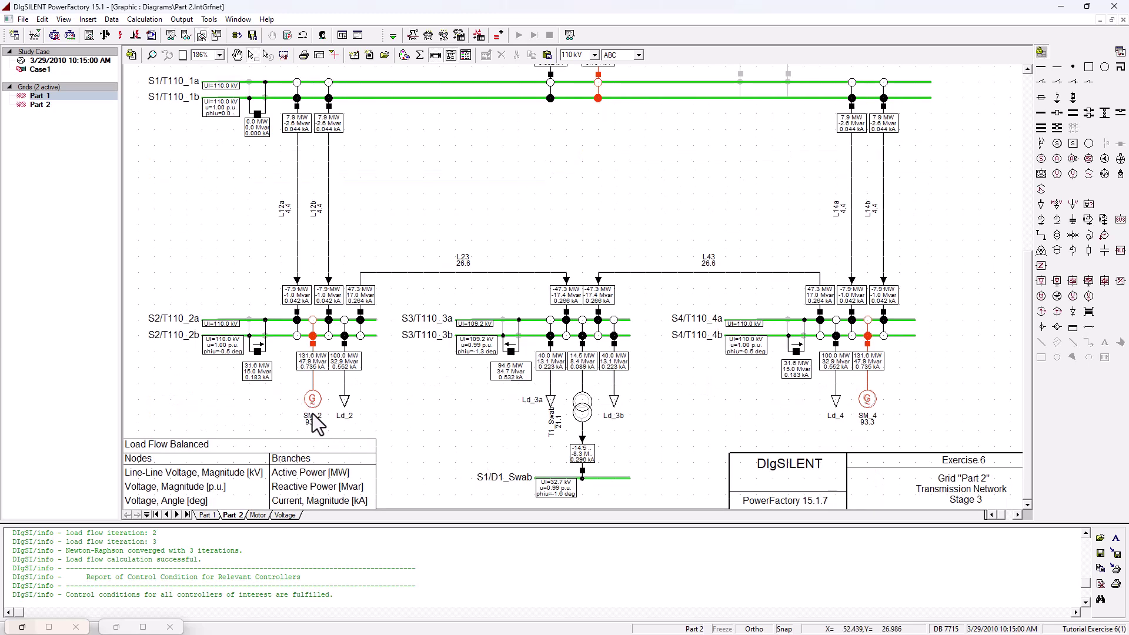
{"action": "mouse_move", "coordinate": [886, 422]}
{"action": "scroll", "coordinate": [753, 411], "scroll_direction": "up", "scroll_amount": 5}
{"action": "scroll", "coordinate": [823, 316], "scroll_direction": "down", "scroll_amount": 5}
{"action": "scroll", "coordinate": [685, 406], "scroll_direction": "up", "scroll_amount": 2}
{"action": "scroll", "coordinate": [670, 388], "scroll_direction": "down", "scroll_amount": 2}
Examine the S1/D1_Swab busbar and the lines L23, L43, L14a and L14b in the Part 2 transmission network
{"action": "left_click", "coordinate": [606, 478]}
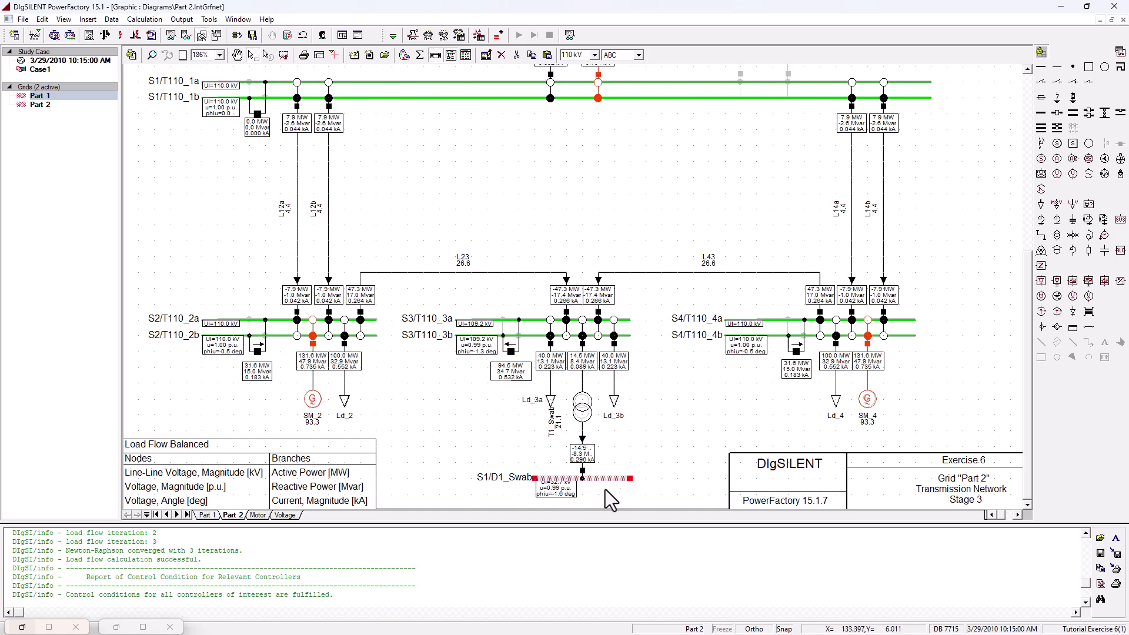
{"action": "left_click", "coordinate": [682, 479]}
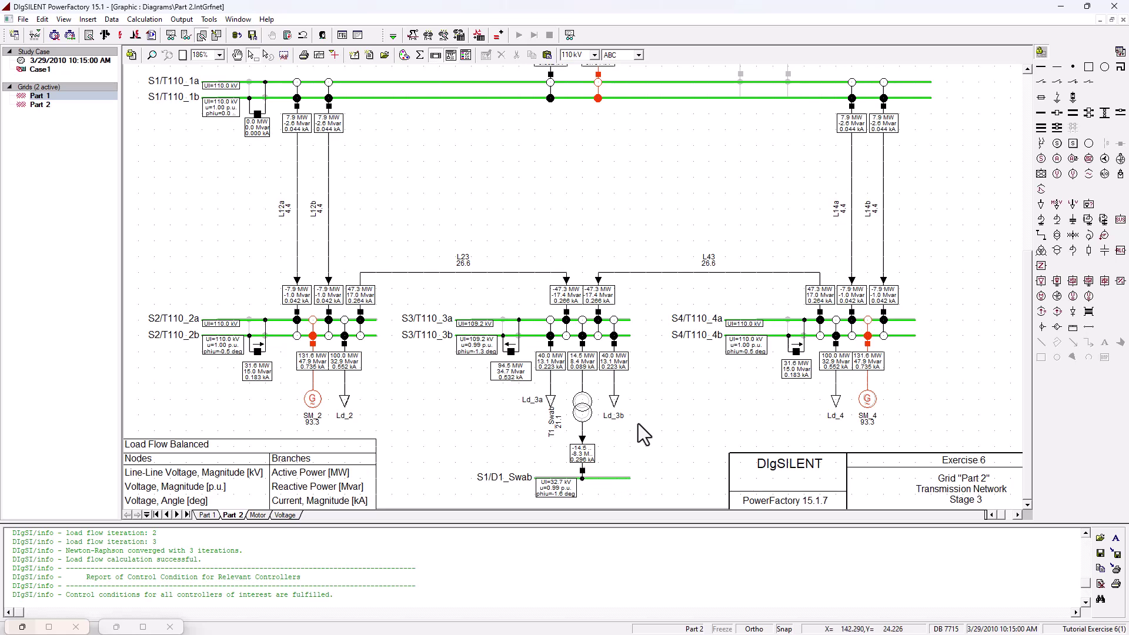
{"action": "scroll", "coordinate": [475, 394], "scroll_direction": "up", "scroll_amount": 3}
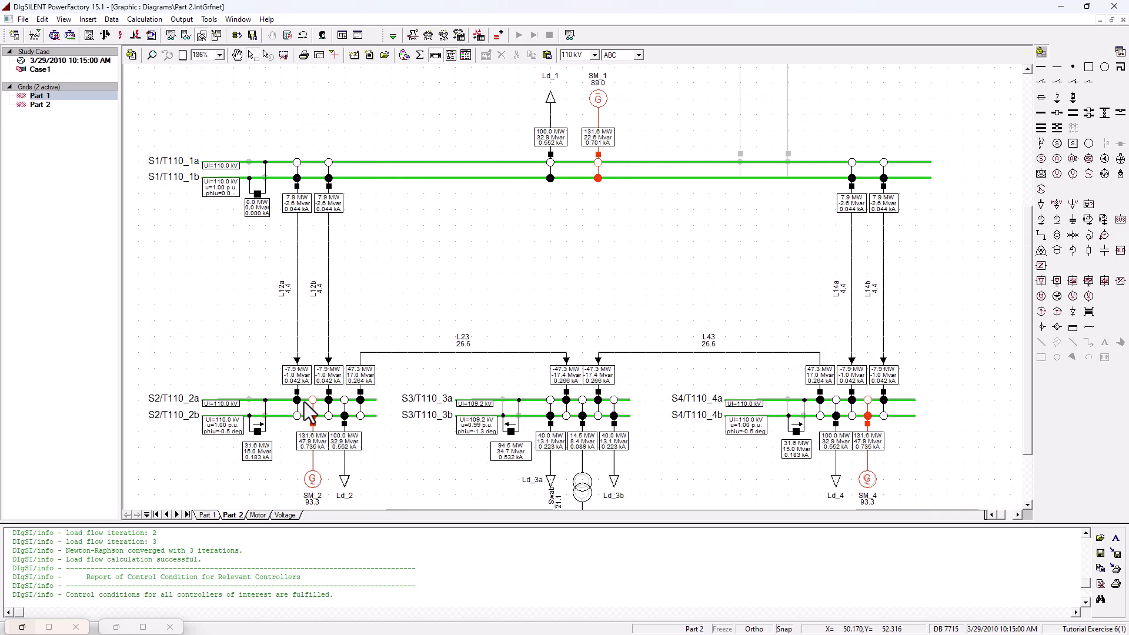
{"action": "scroll", "coordinate": [393, 446], "scroll_direction": "down", "scroll_amount": 3}
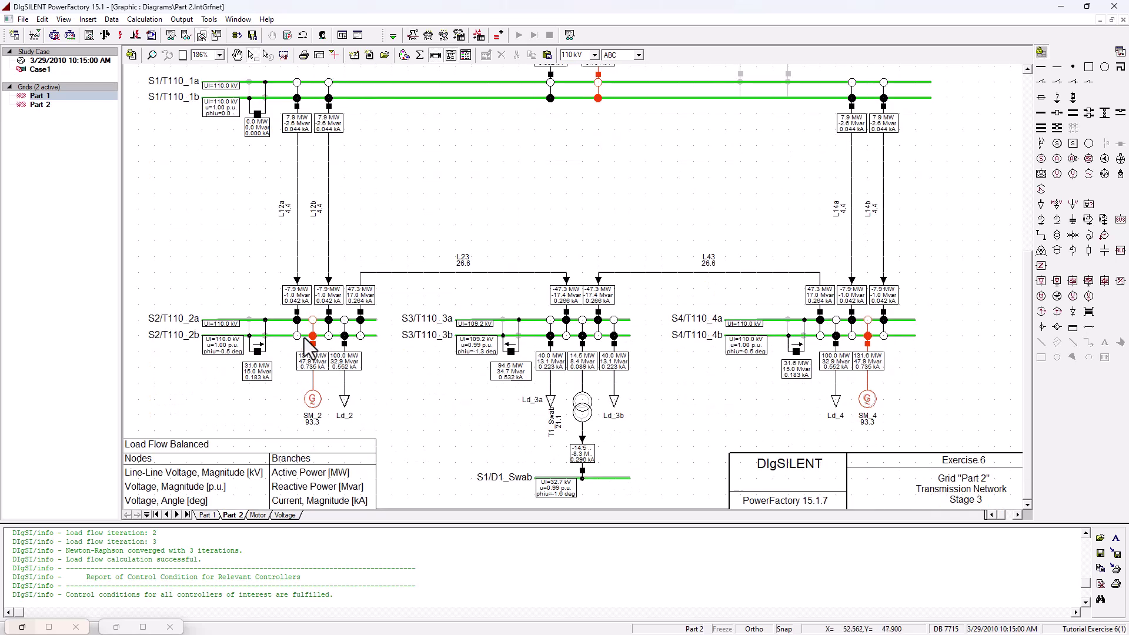
{"action": "scroll", "coordinate": [672, 266], "scroll_direction": "up", "scroll_amount": 9}
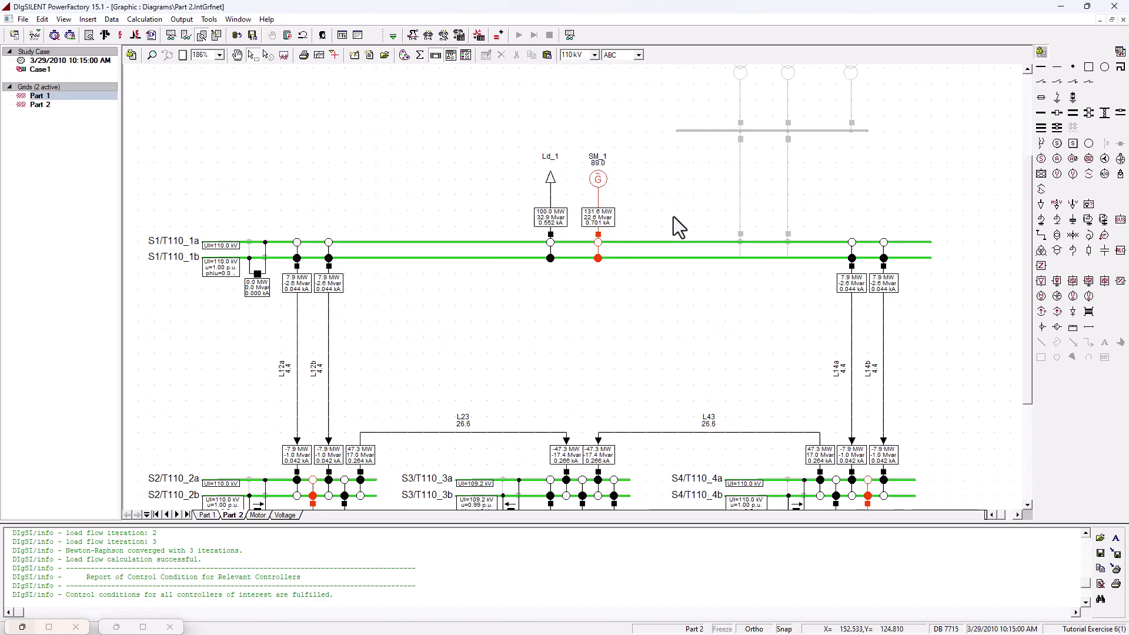
{"action": "scroll", "coordinate": [574, 283], "scroll_direction": "down", "scroll_amount": 9}
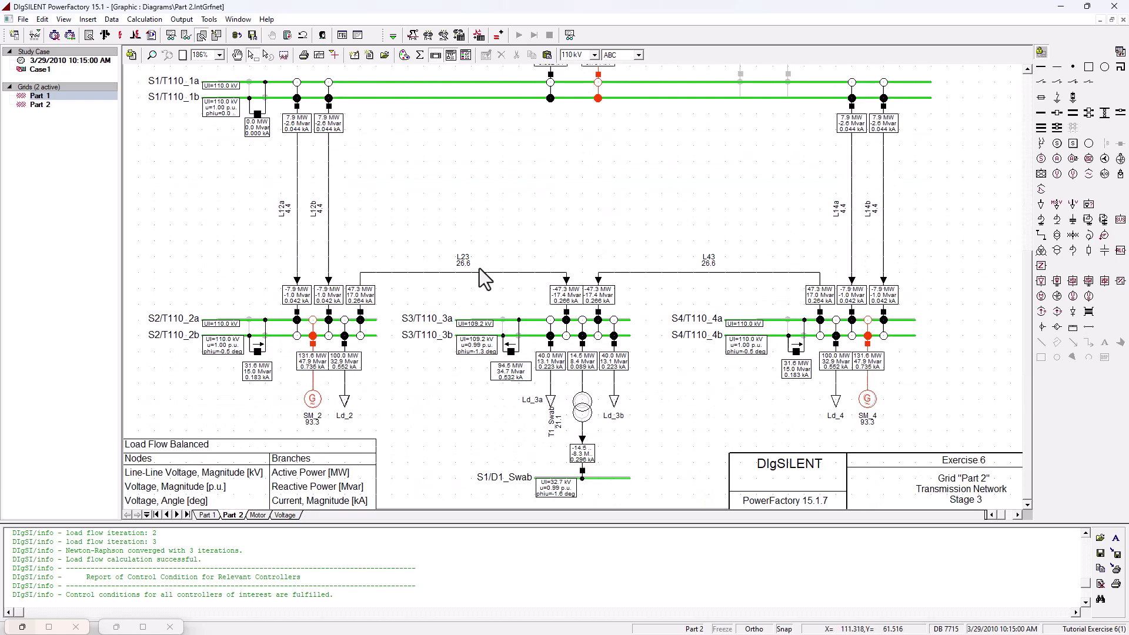
{"action": "scroll", "coordinate": [673, 220], "scroll_direction": "up", "scroll_amount": 3}
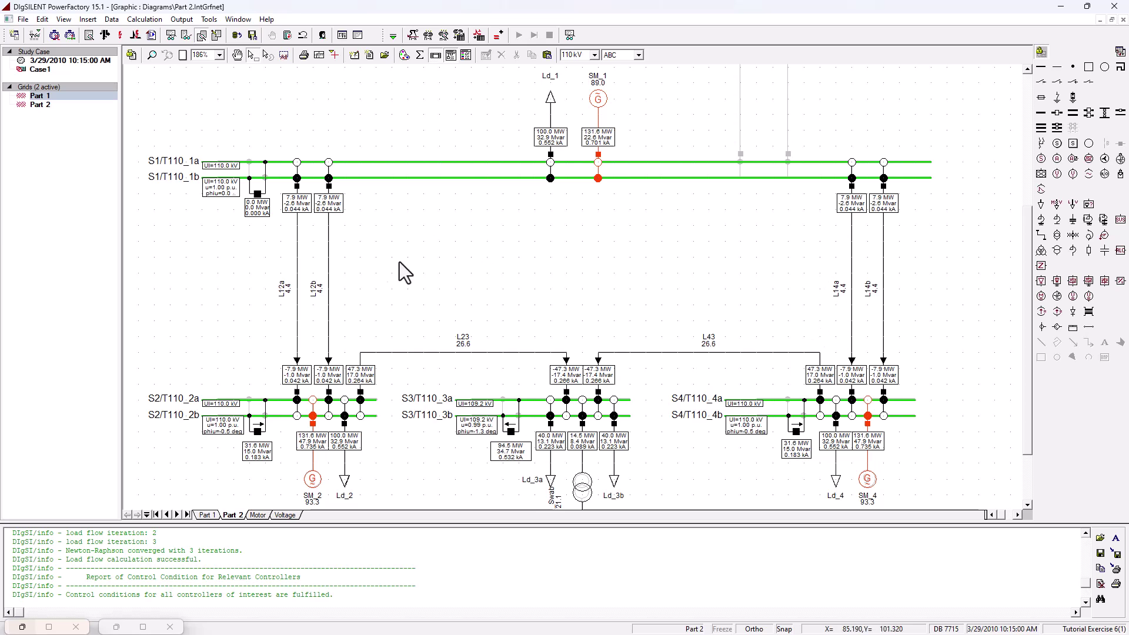
{"action": "left_click", "coordinate": [432, 353]}
{"action": "left_click", "coordinate": [730, 355]}
{"action": "scroll", "coordinate": [864, 353], "scroll_direction": "down", "scroll_amount": 3}
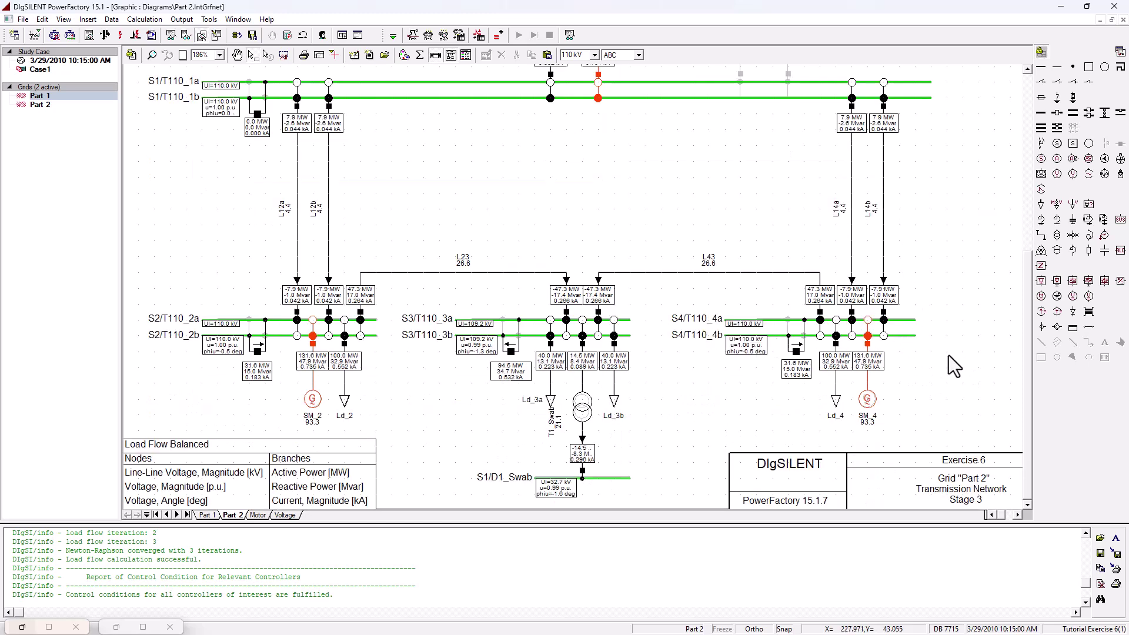
{"action": "scroll", "coordinate": [858, 332], "scroll_direction": "up", "scroll_amount": 3}
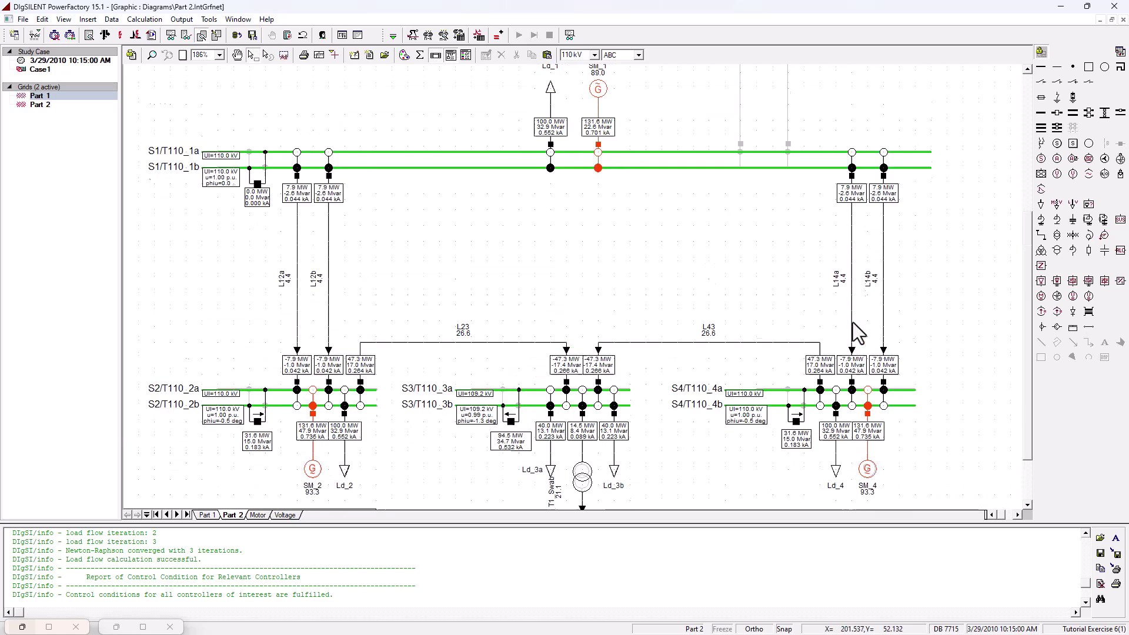
{"action": "scroll", "coordinate": [853, 324], "scroll_direction": "up", "scroll_amount": 5}
{"action": "scroll", "coordinate": [823, 346], "scroll_direction": "down", "scroll_amount": 6}
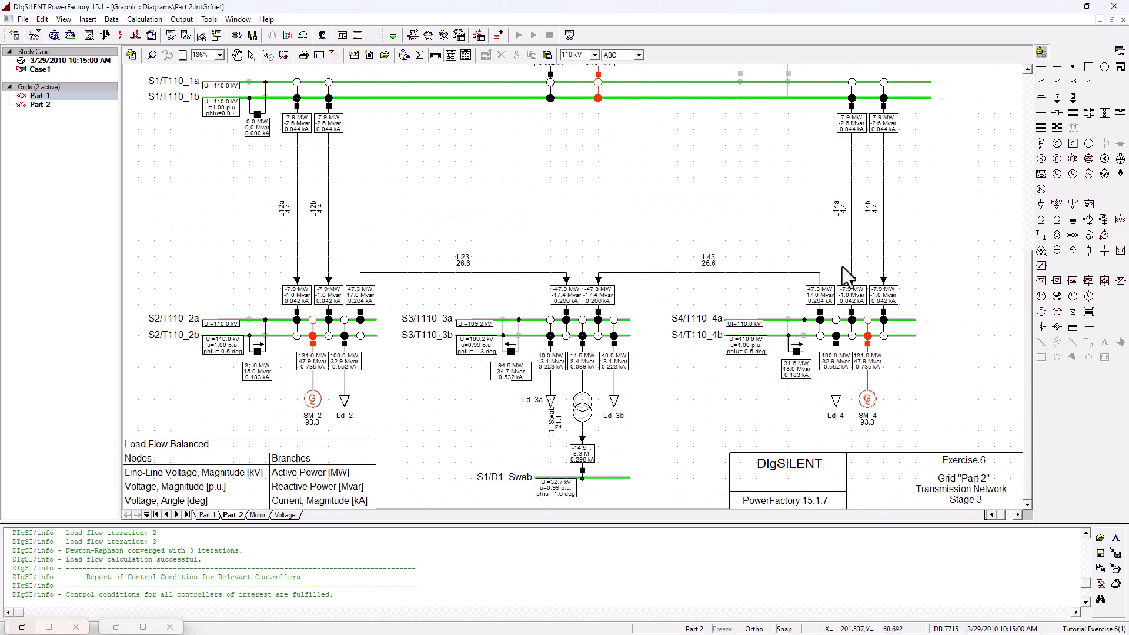
{"action": "scroll", "coordinate": [529, 176], "scroll_direction": "up", "scroll_amount": 3}
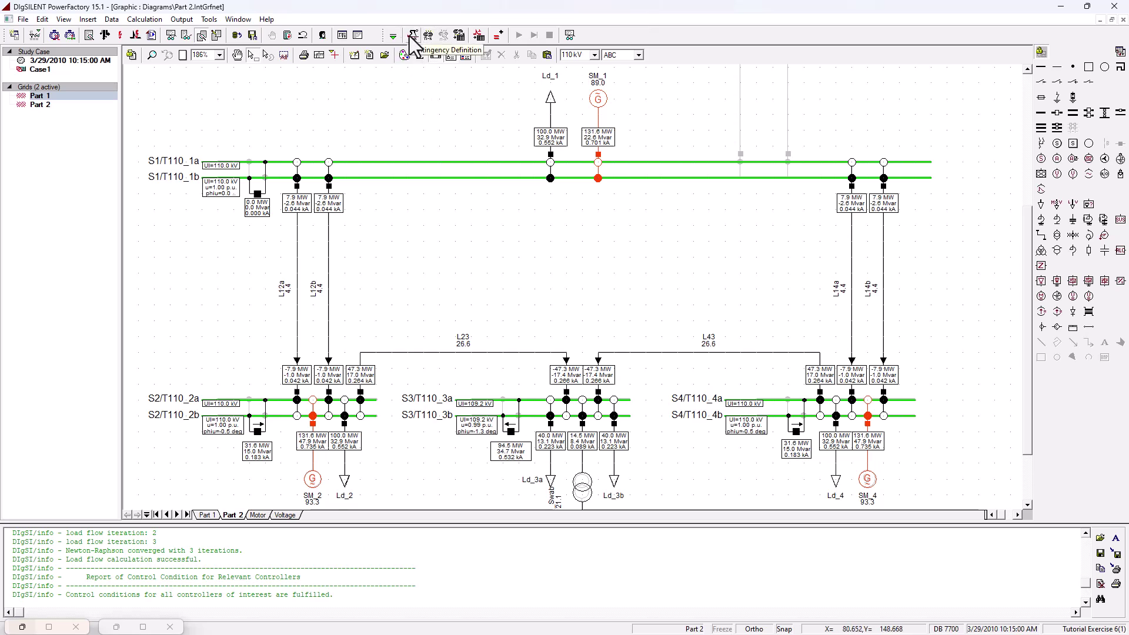
Enable n-2 cases in addition to n-1 in the Contingency Definition and generate the contingency cases for the whole system
{"action": "left_click", "coordinate": [393, 36]}
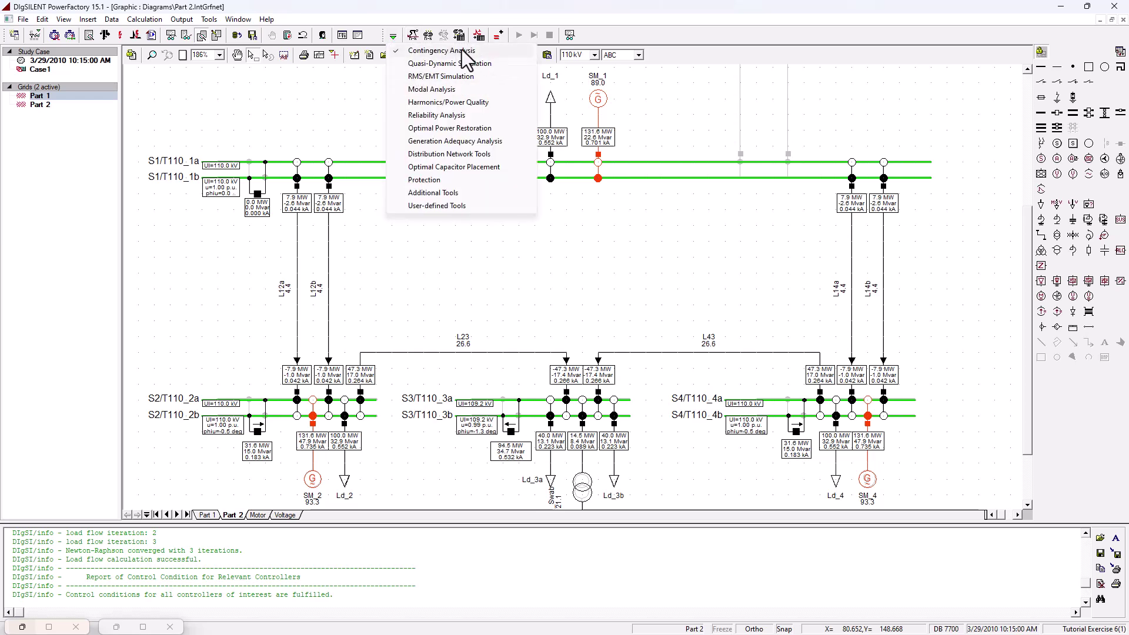
{"action": "left_click", "coordinate": [417, 16]}
{"action": "left_click", "coordinate": [413, 38]}
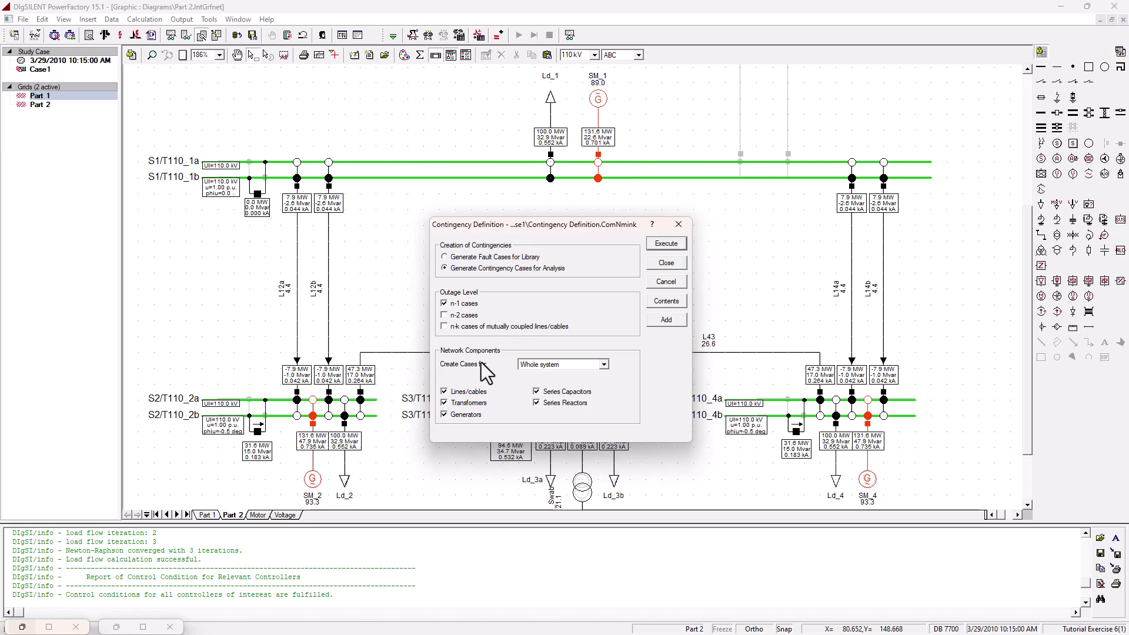
{"action": "left_click", "coordinate": [444, 316]}
{"action": "left_click", "coordinate": [668, 243]}
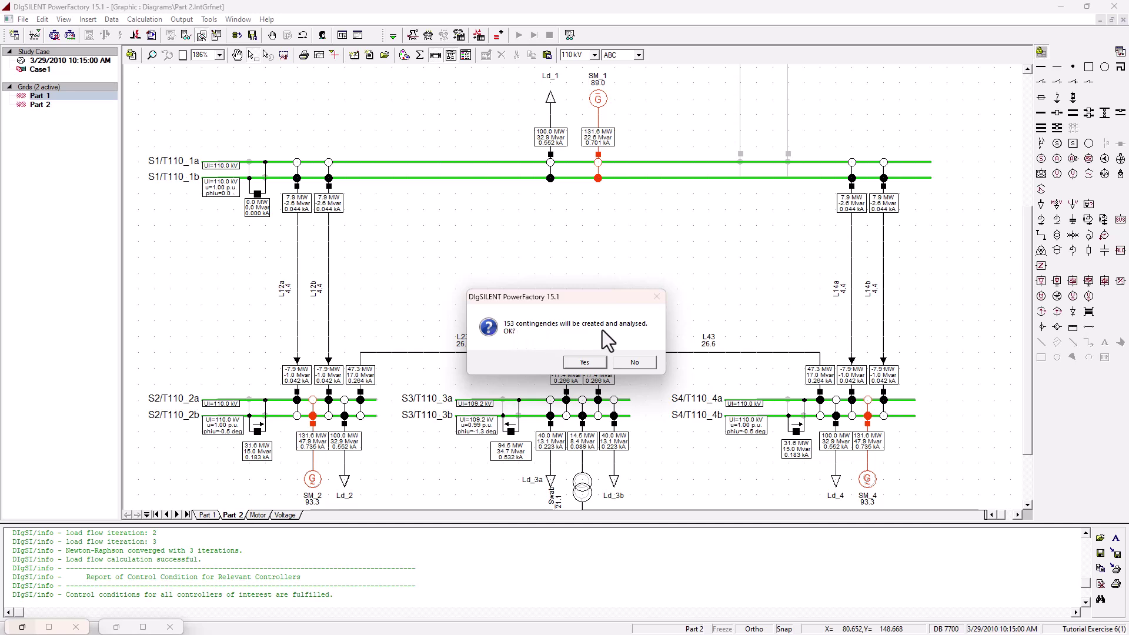
{"action": "left_click", "coordinate": [587, 363]}
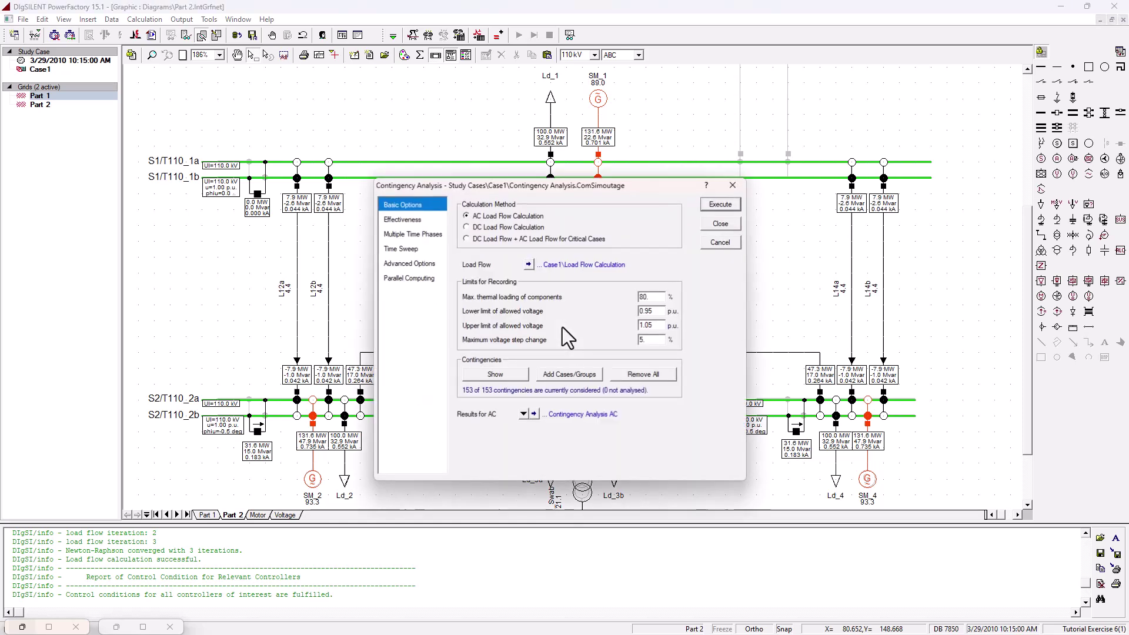
Show the generated contingency cases, sort them by number and look through the list
{"action": "left_click", "coordinate": [511, 375]}
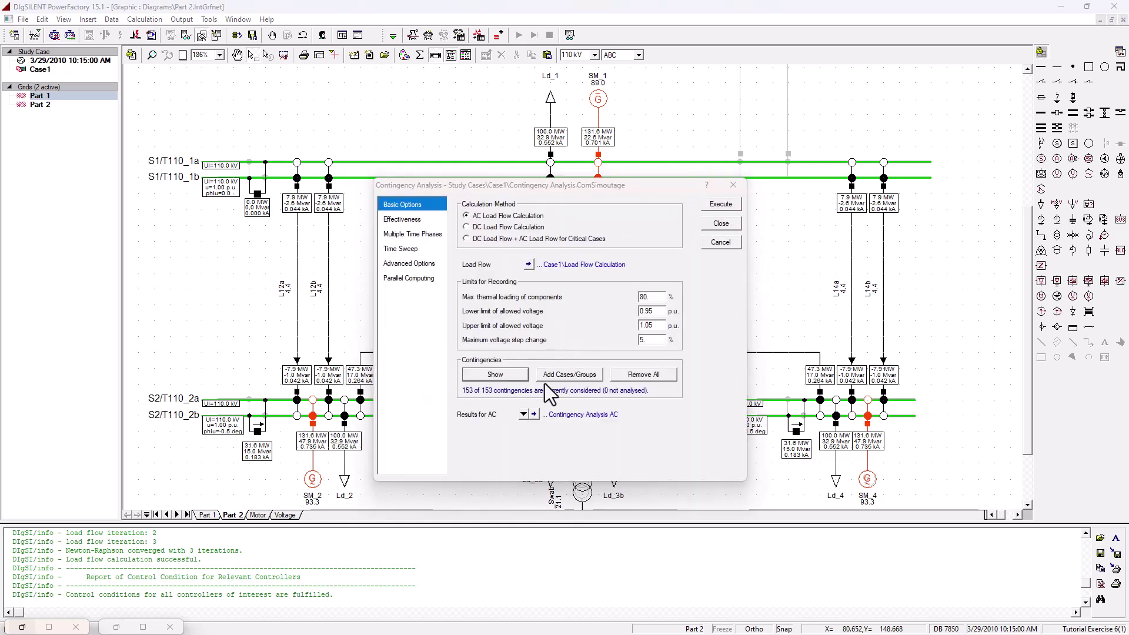
{"action": "scroll", "coordinate": [460, 287], "scroll_direction": "down", "scroll_amount": 5}
{"action": "scroll", "coordinate": [726, 258], "scroll_direction": "up", "scroll_amount": 10}
{"action": "mouse_move", "coordinate": [724, 247]}
{"action": "left_mouse_down"}
{"action": "mouse_move", "coordinate": [721, 463]}
{"action": "mouse_move", "coordinate": [733, 229]}
{"action": "left_mouse_up"}
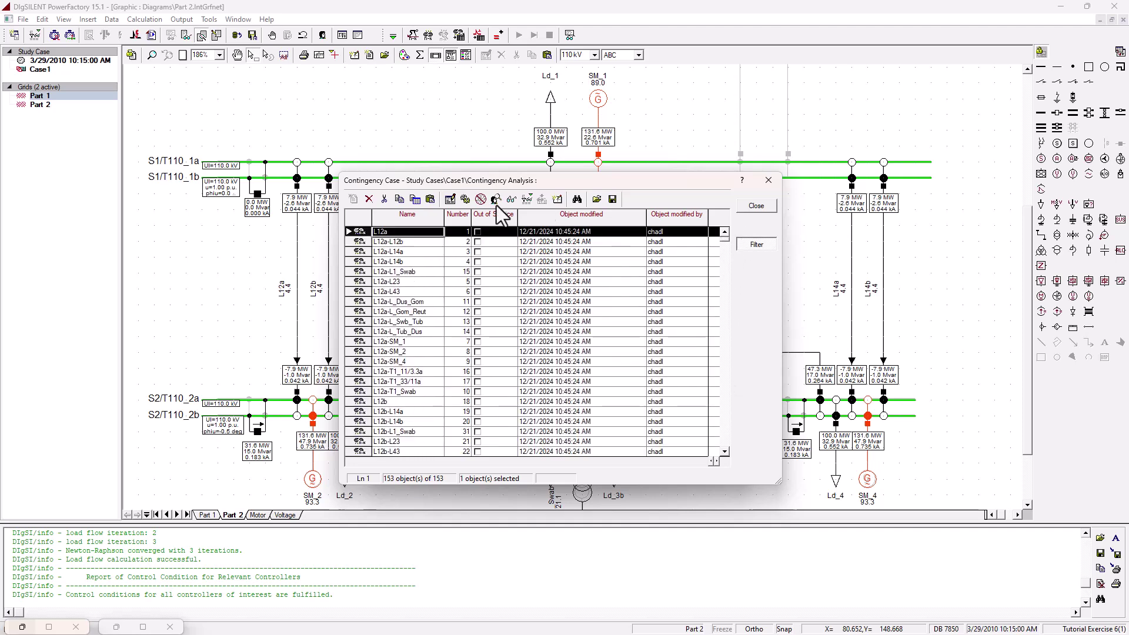
{"action": "left_click", "coordinate": [458, 215]}
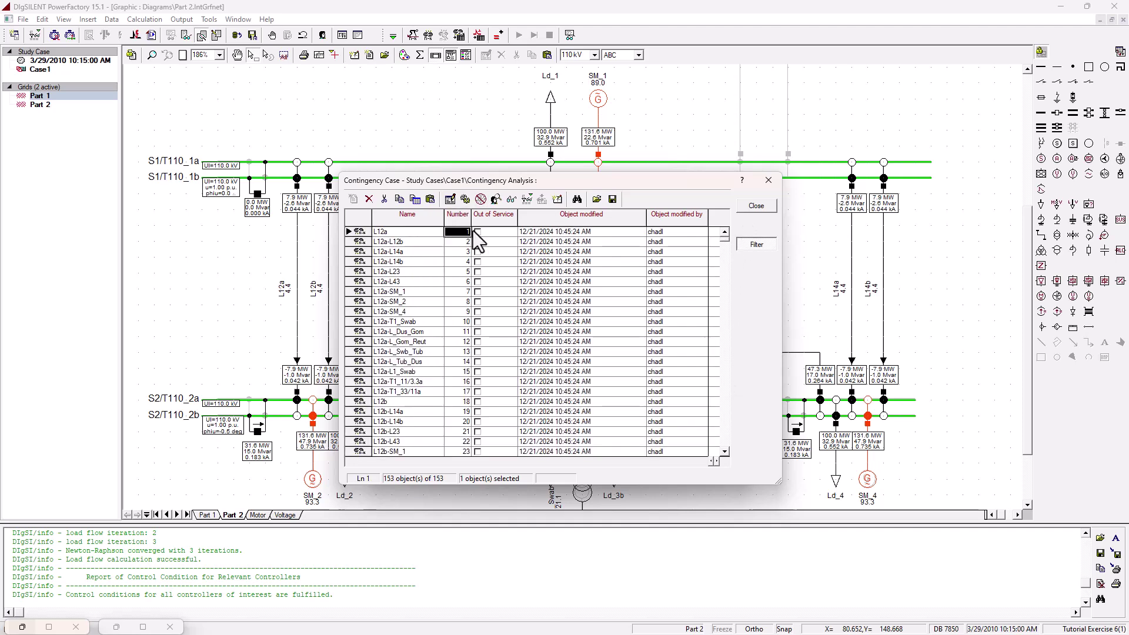
{"action": "scroll", "coordinate": [476, 347], "scroll_direction": "down", "scroll_amount": 20}
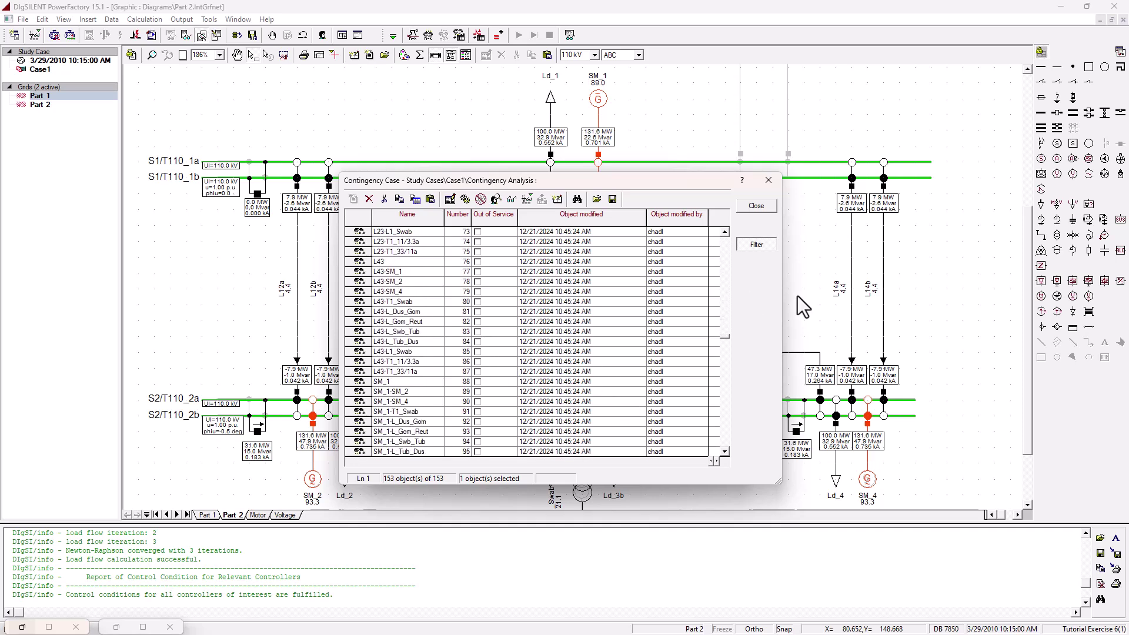
Close the generated case list and the contingency analysis, and disable n-2 cases in the Contingency Definition
{"action": "left_click", "coordinate": [757, 205]}
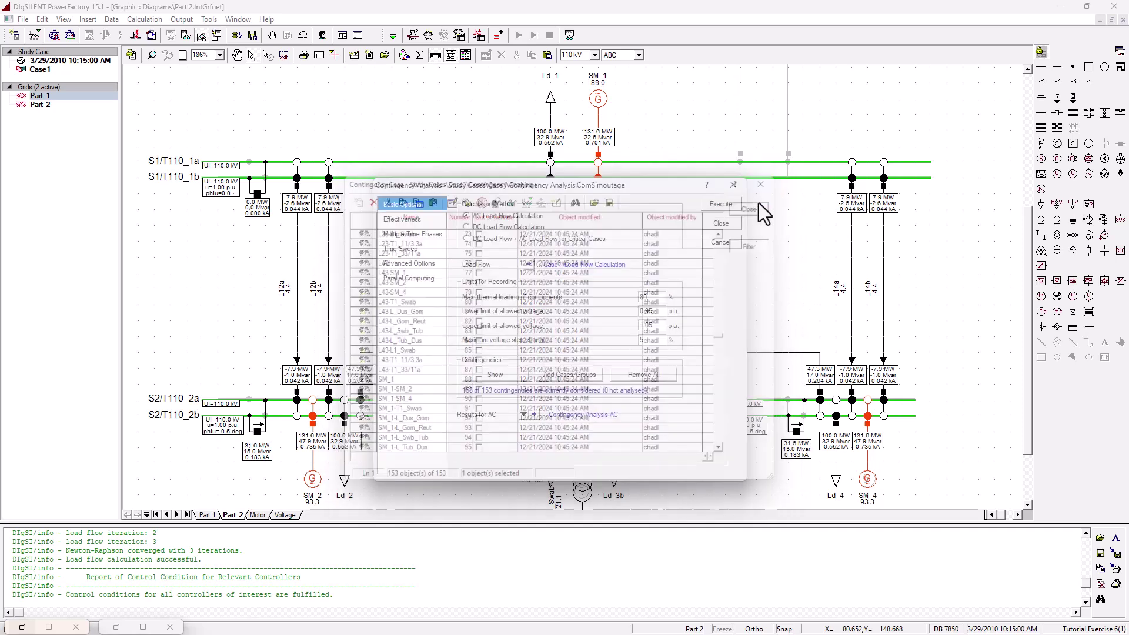
{"action": "left_click", "coordinate": [722, 224]}
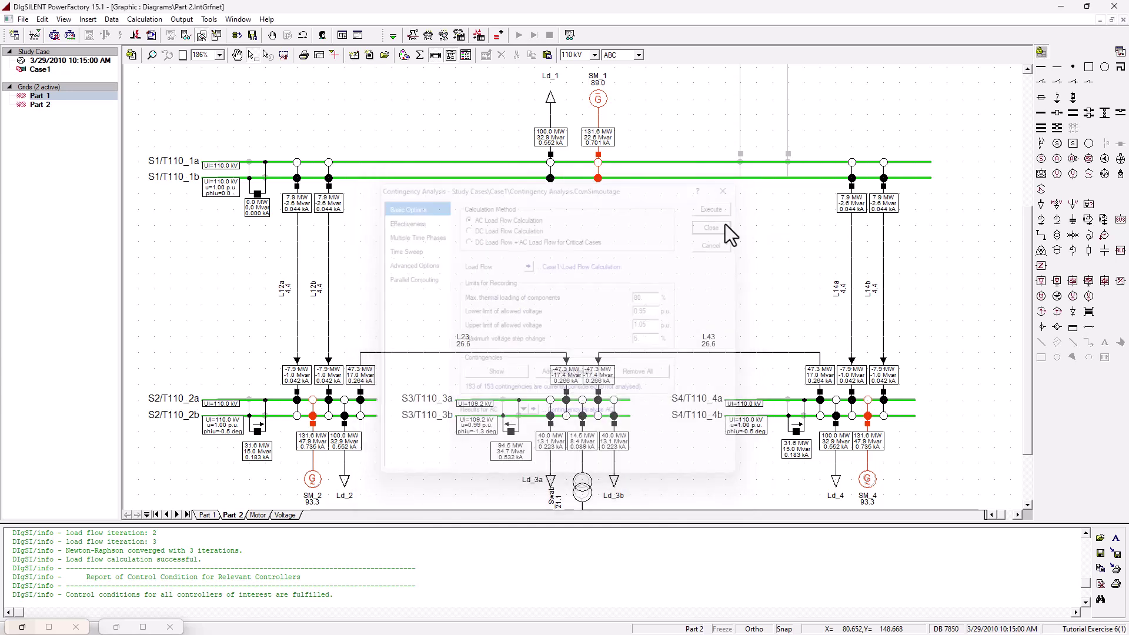
{"action": "left_click", "coordinate": [415, 35]}
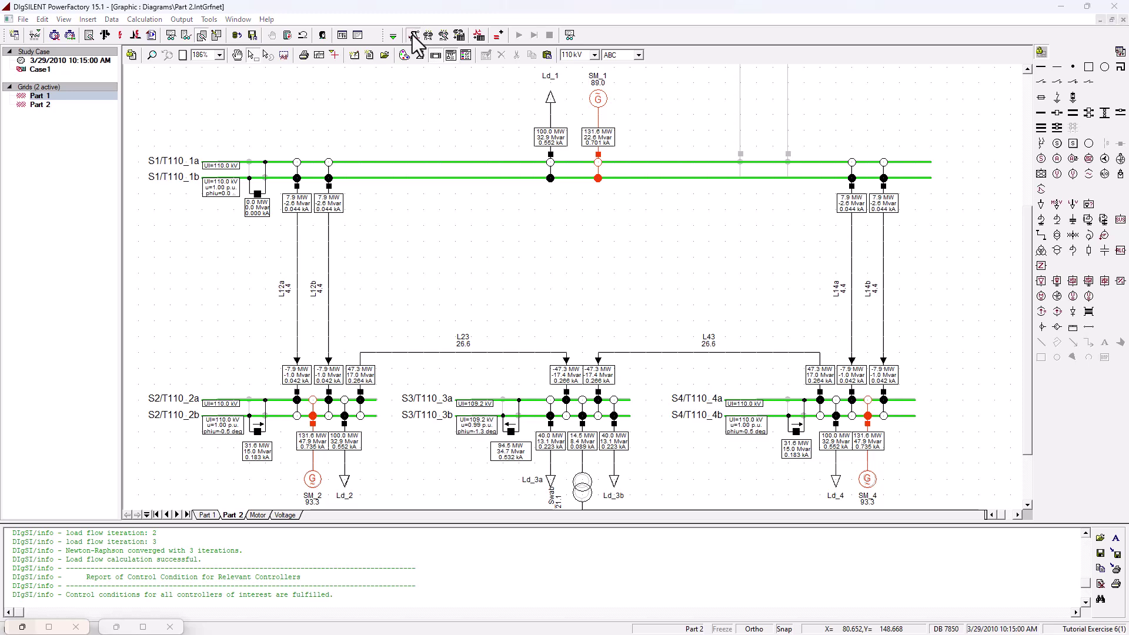
{"action": "left_click", "coordinate": [445, 316]}
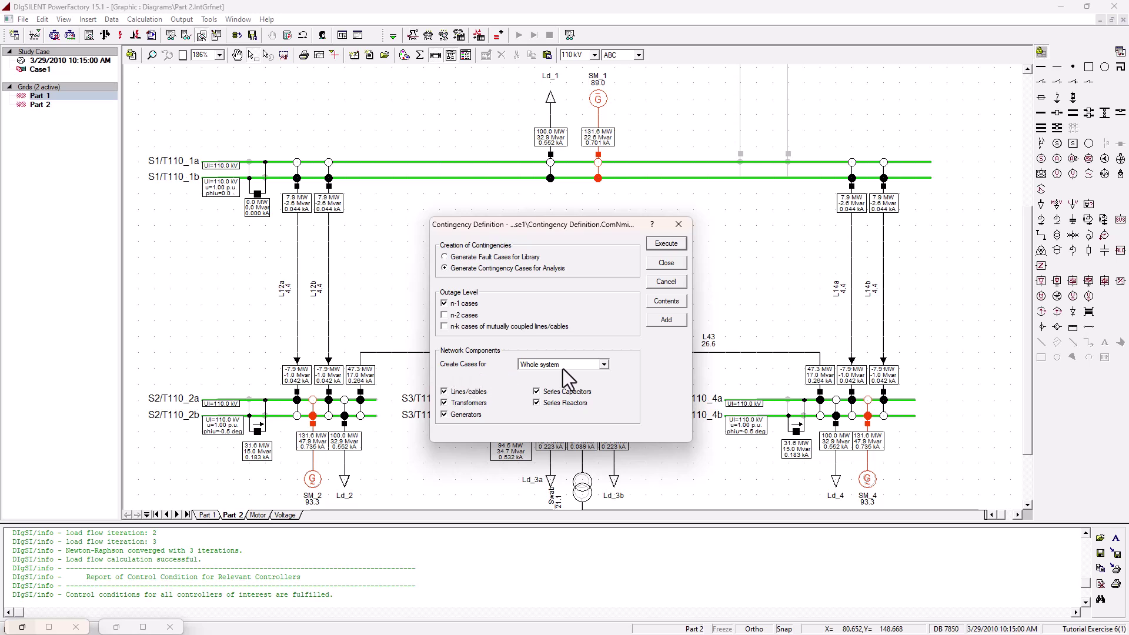
{"action": "left_click", "coordinate": [604, 365]}
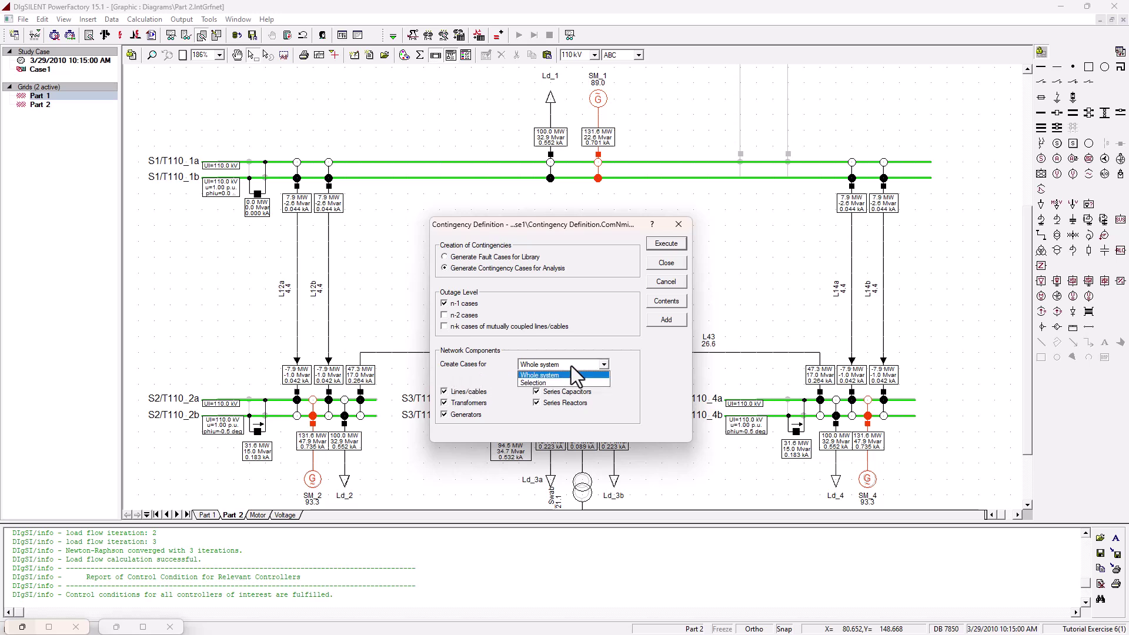
{"action": "left_click", "coordinate": [536, 384]}
{"action": "left_click", "coordinate": [523, 380]}
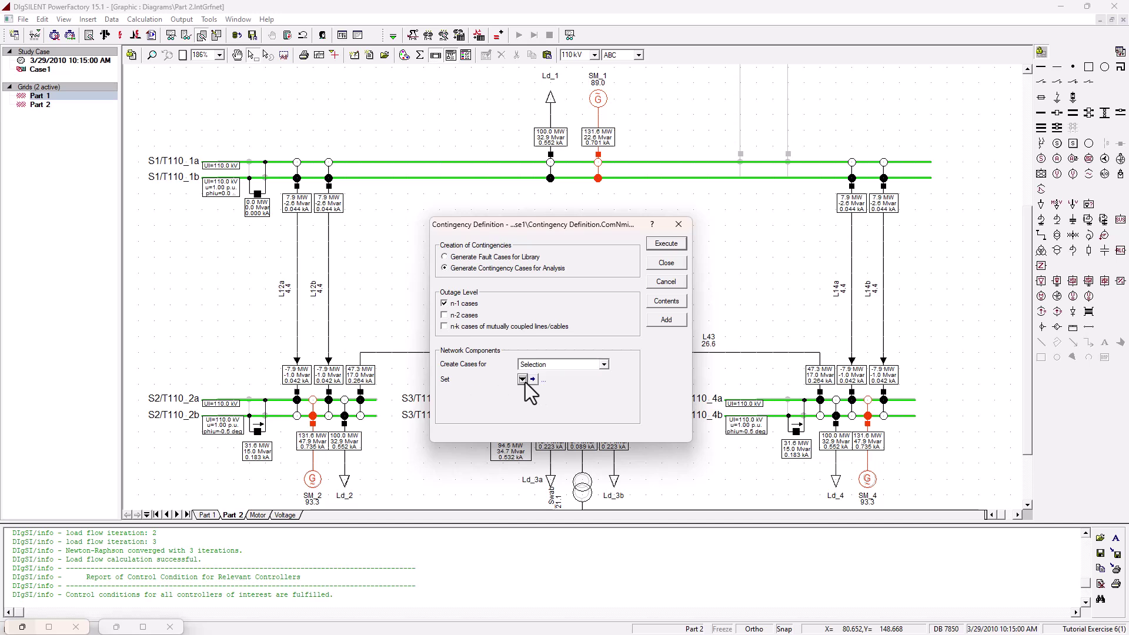
{"action": "left_click", "coordinate": [570, 413]}
{"action": "left_click", "coordinate": [563, 364]}
{"action": "left_click", "coordinate": [573, 375]}
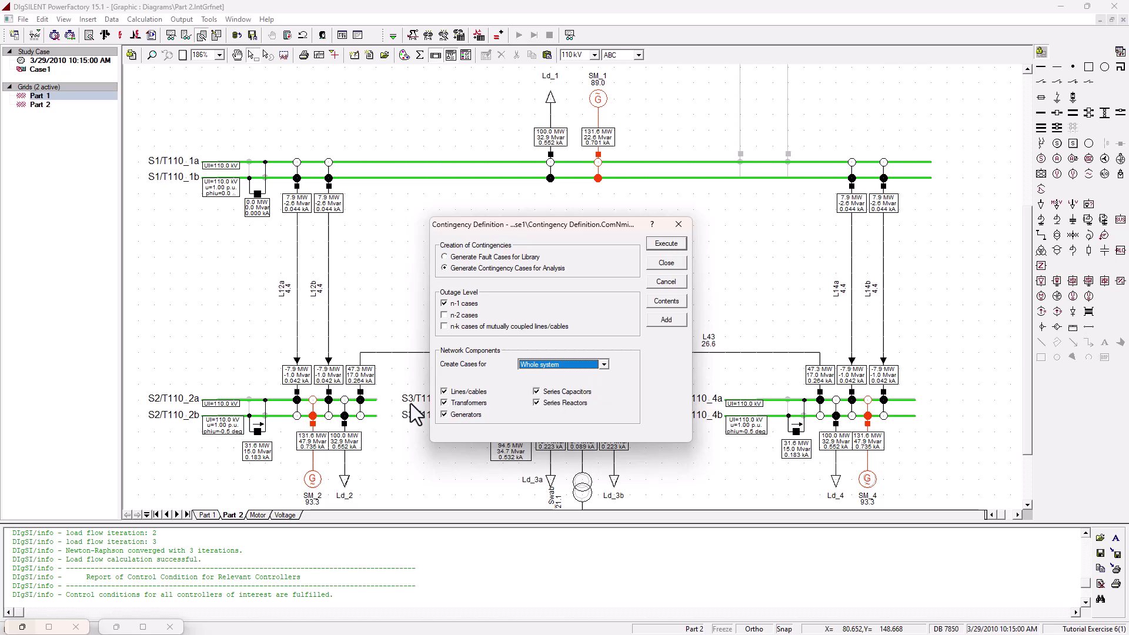
Generate the n-1 contingency cases for the whole system, overwriting the existing contingencies
{"action": "left_click", "coordinate": [652, 241]}
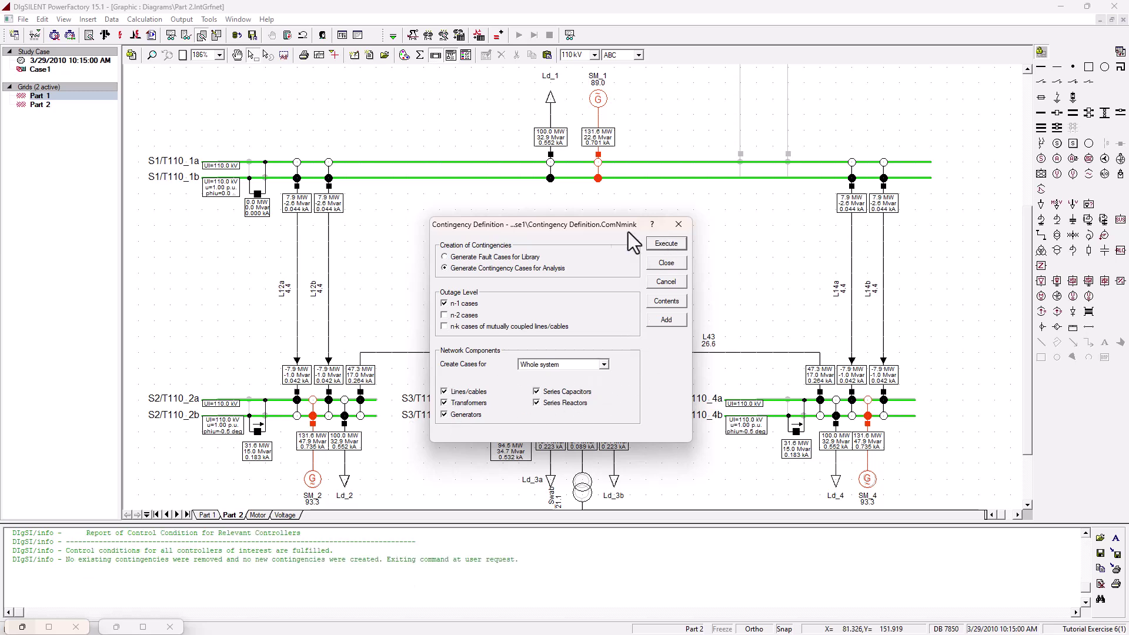
{"action": "left_click", "coordinate": [666, 243]}
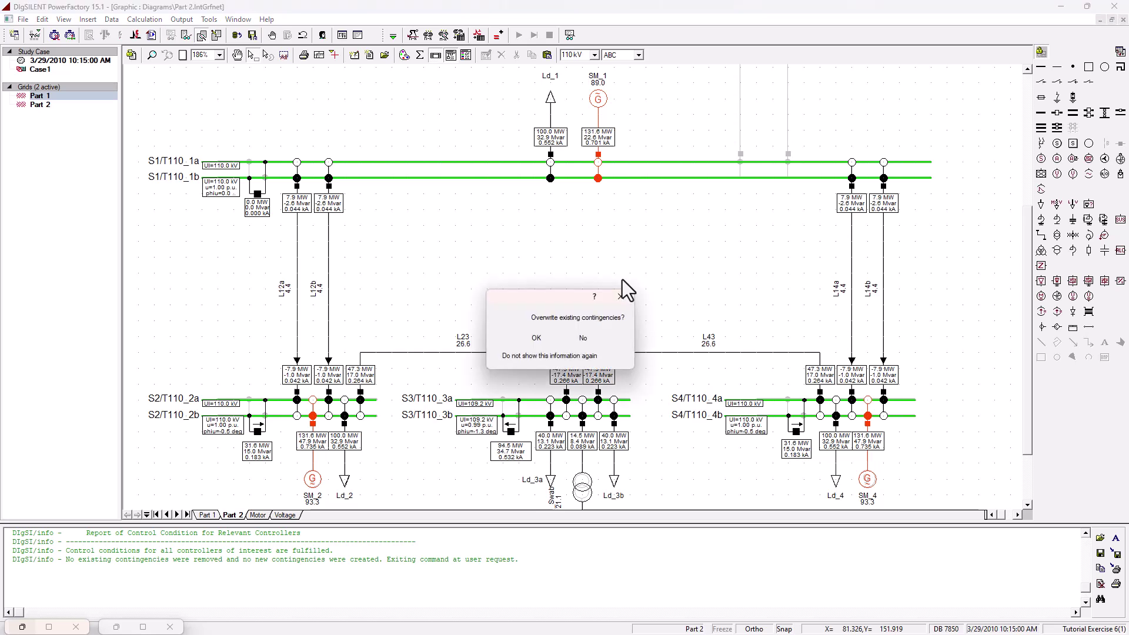
{"action": "left_click", "coordinate": [534, 340]}
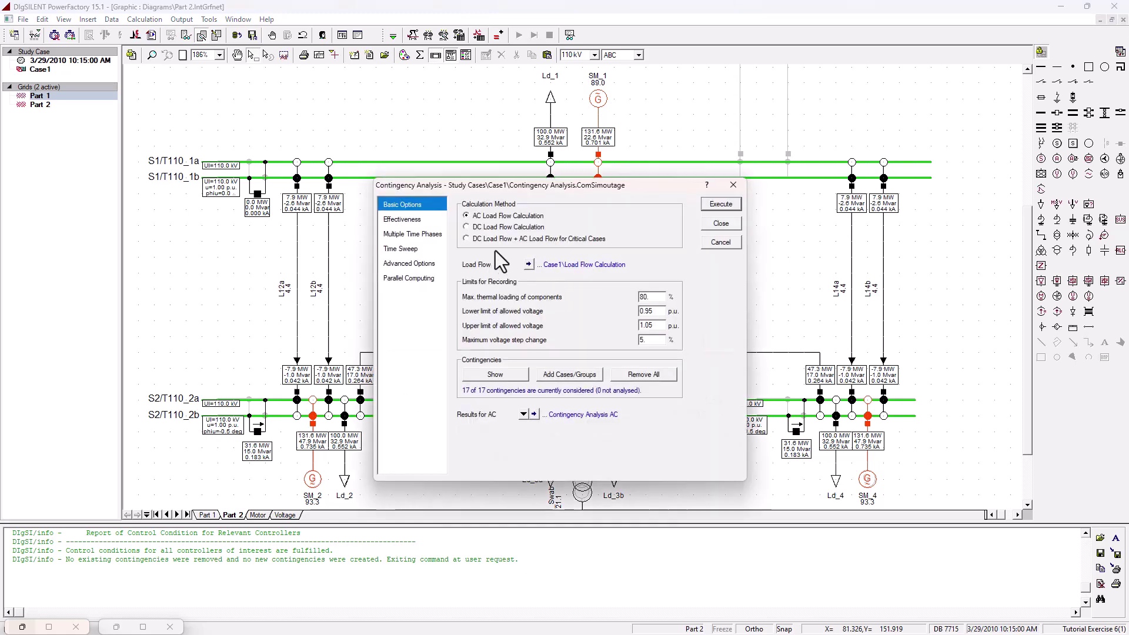
Show the n-1 contingency cases and set the SM_1 case out of service
{"action": "left_click_drag", "start_coordinate": [668, 190], "coordinate": [684, 150]}
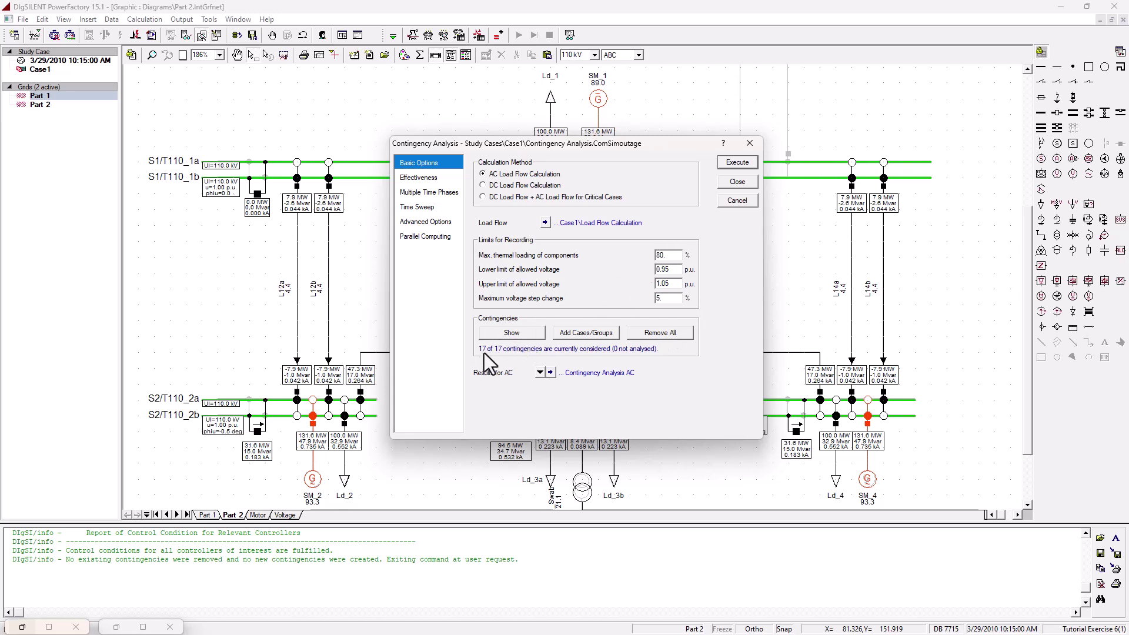
{"action": "left_click", "coordinate": [520, 331]}
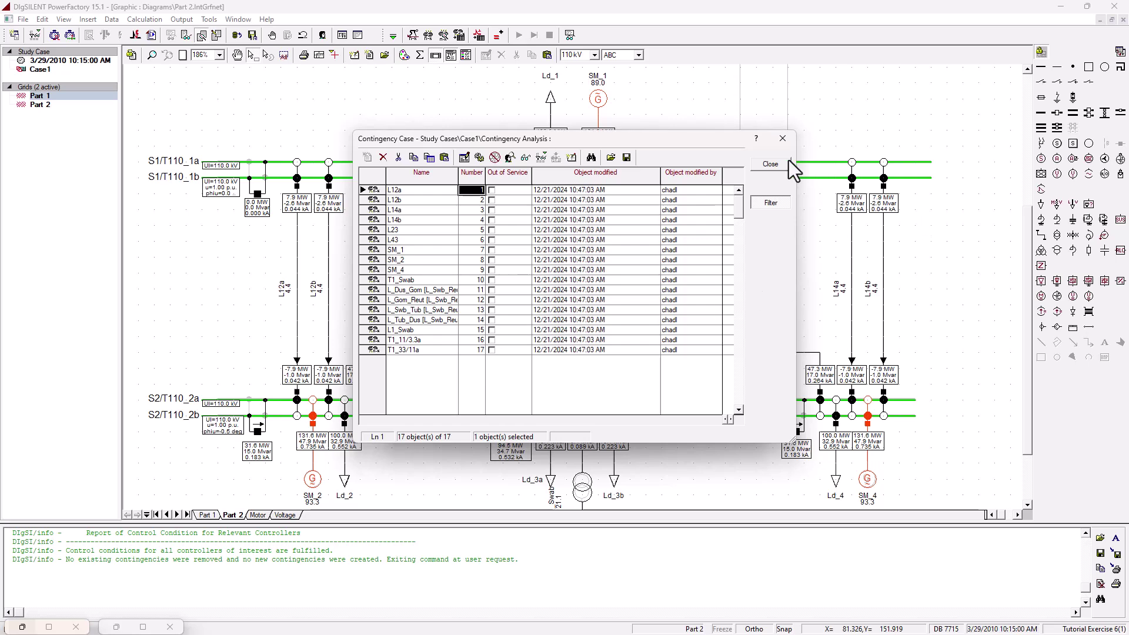
{"action": "left_click", "coordinate": [772, 163]}
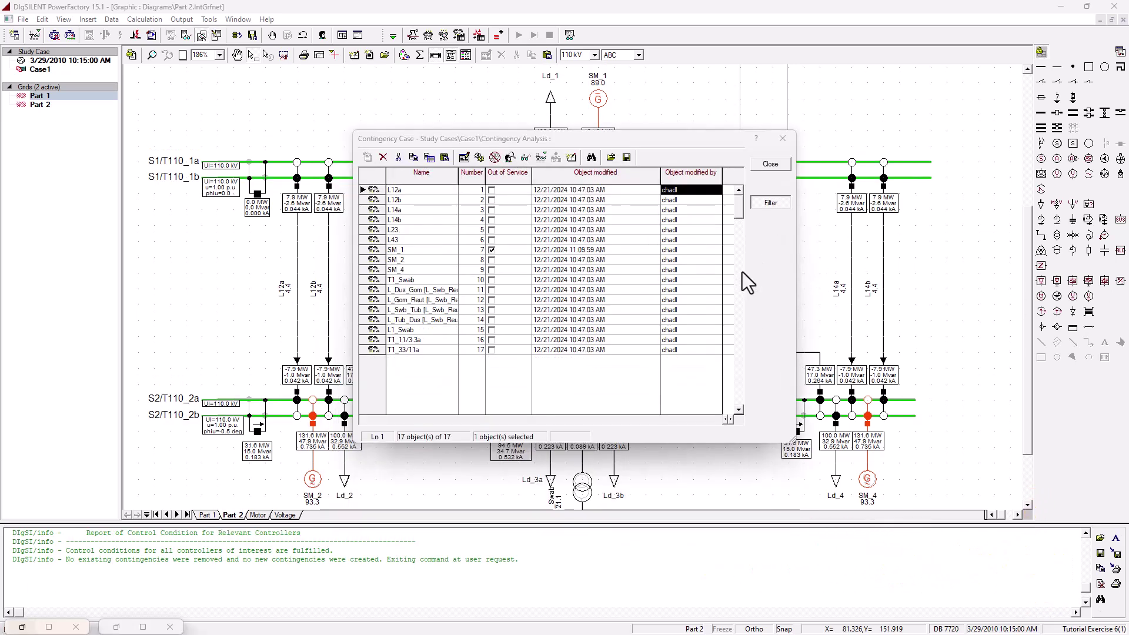
{"action": "left_click", "coordinate": [771, 163]}
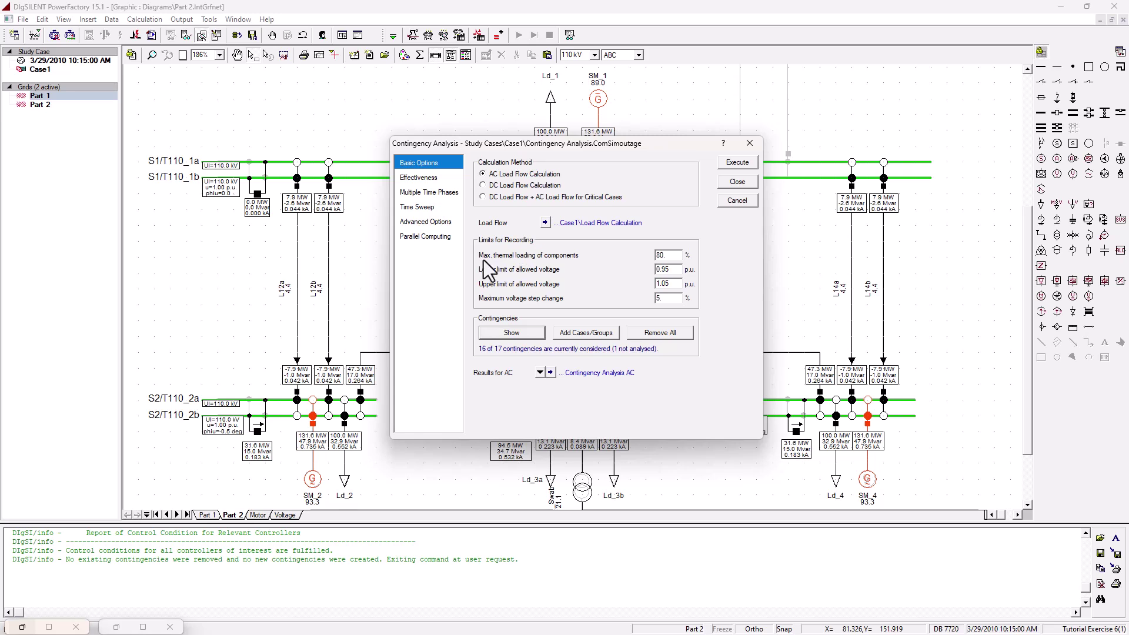
Set the maximum voltage step change for recording to 2 %
{"action": "double_click", "coordinate": [661, 255]}
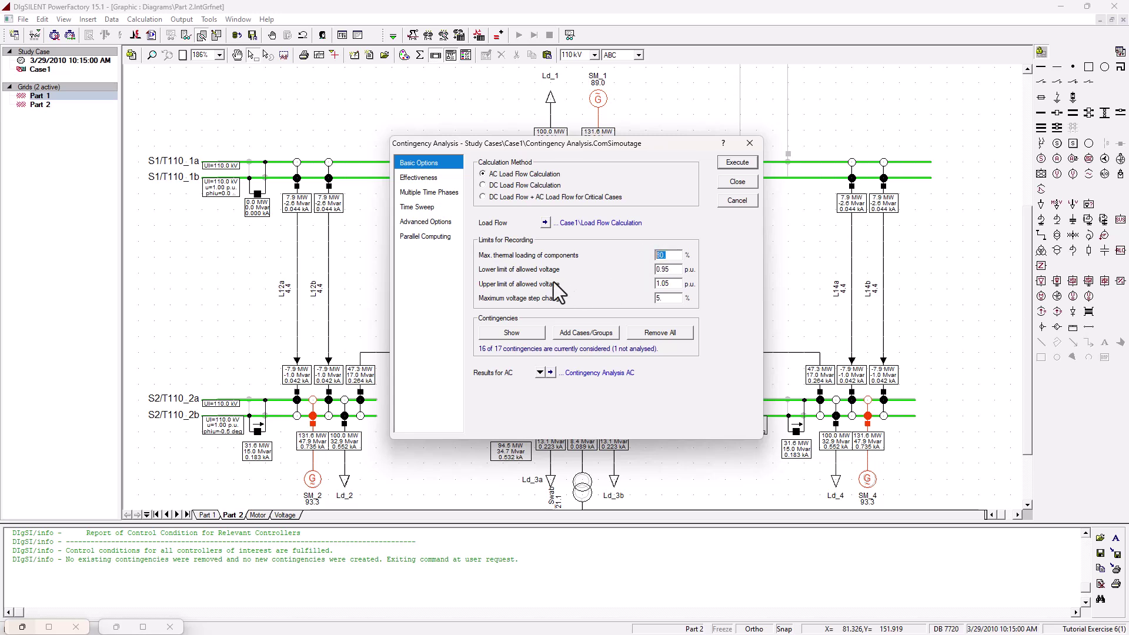
{"action": "left_click", "coordinate": [670, 270]}
{"action": "left_click", "coordinate": [679, 284]}
{"action": "double_click", "coordinate": [665, 298]}
{"action": "left_click", "coordinate": [657, 300]}
{"action": "double_click", "coordinate": [657, 300]}
{"action": "type", "text": "2"}
Set the allowed voltage limits to 1.02 p.u. upper and 0.98 p.u. lower, and execute the AC contingency analysis
{"action": "double_click", "coordinate": [667, 284]}
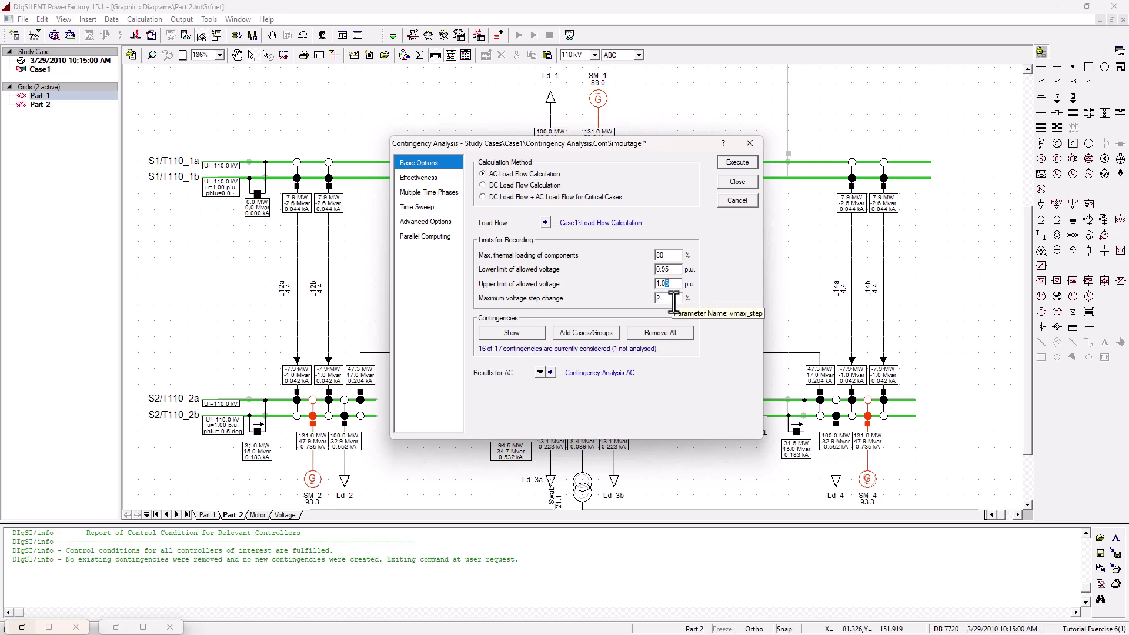
{"action": "type", "text": "2"}
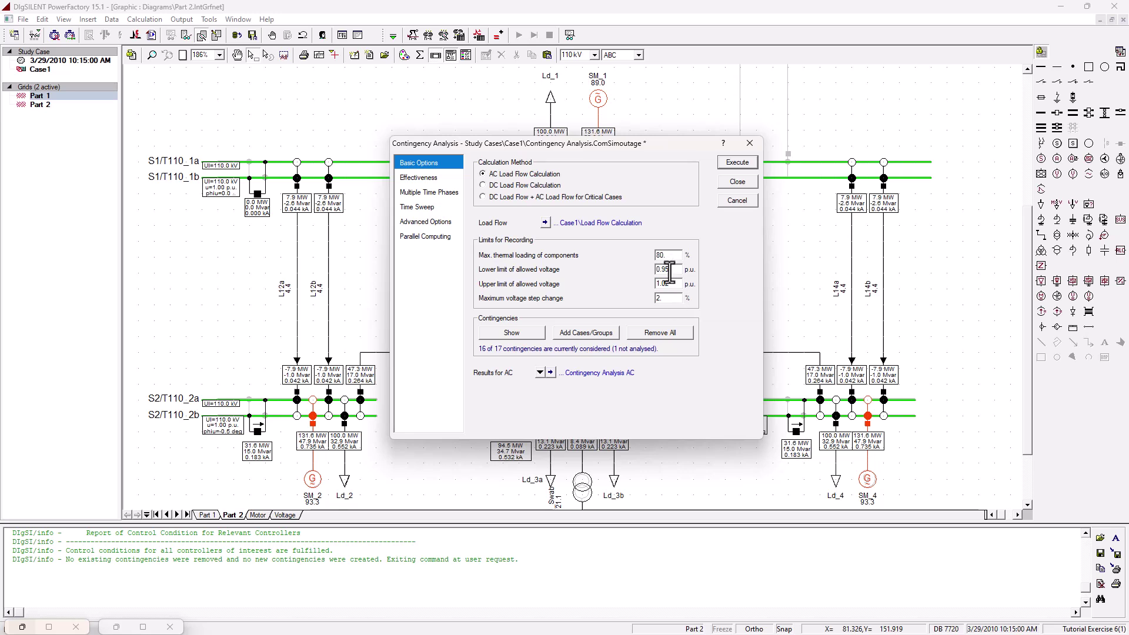
{"action": "double_click", "coordinate": [664, 269]}
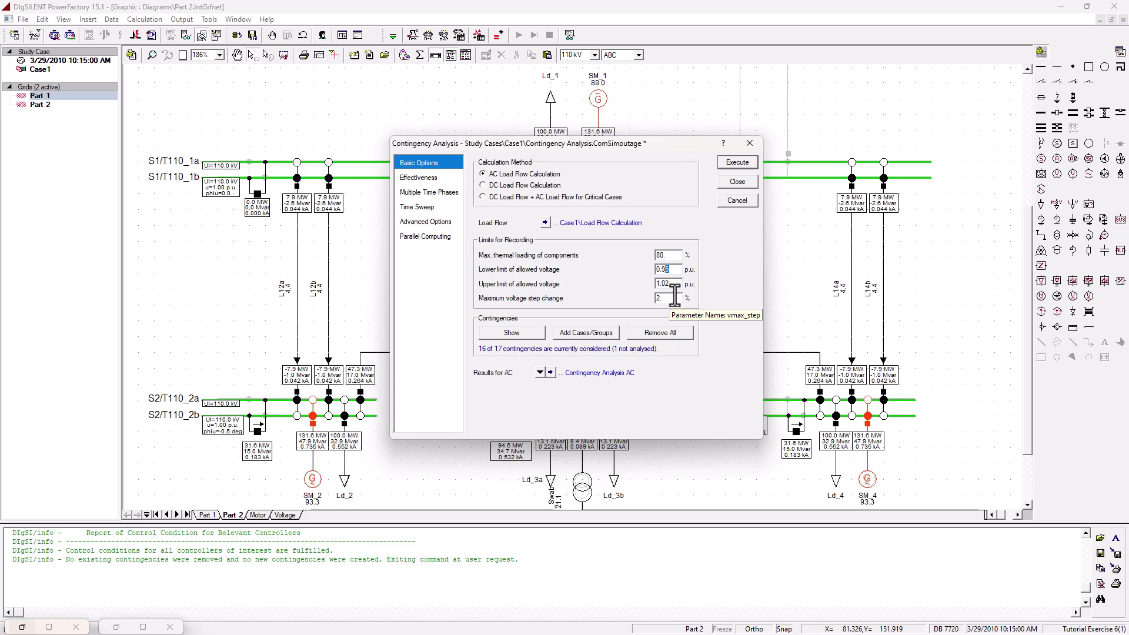
{"action": "type", "text": "8"}
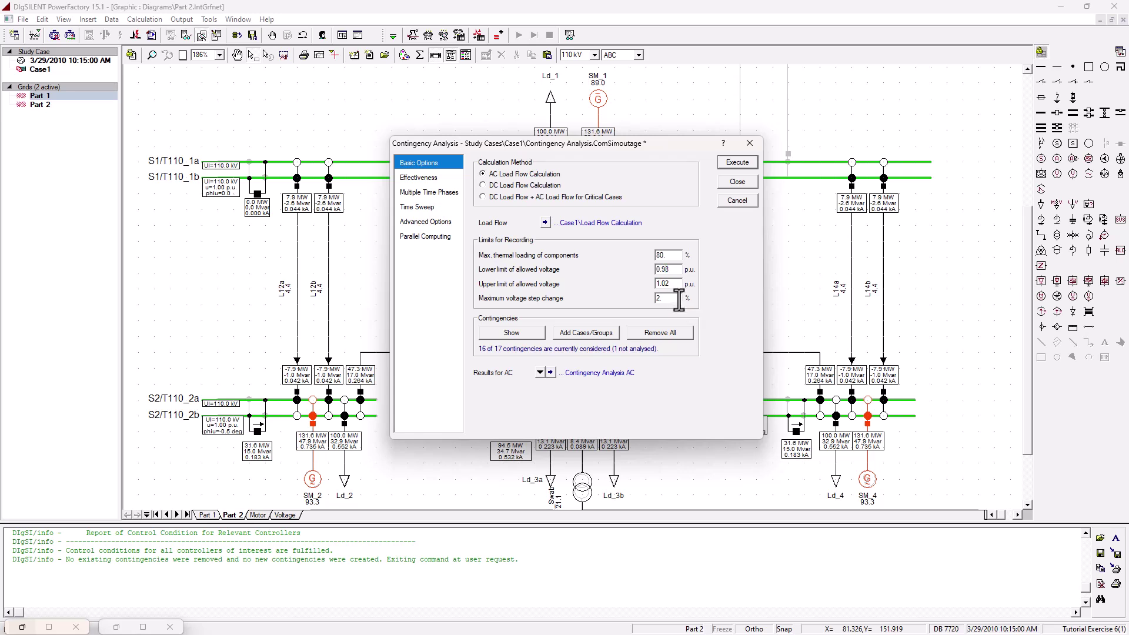
{"action": "key", "text": "Tab"}
{"action": "key", "text": "Tab"}
{"action": "left_click", "coordinate": [671, 284]}
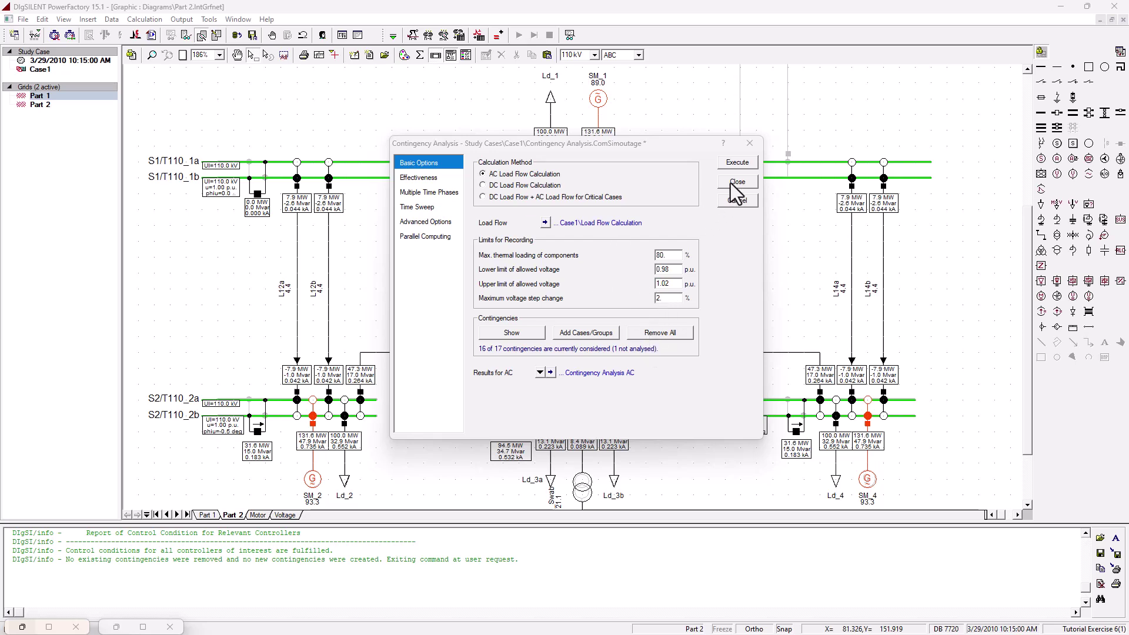
{"action": "left_click", "coordinate": [737, 163]}
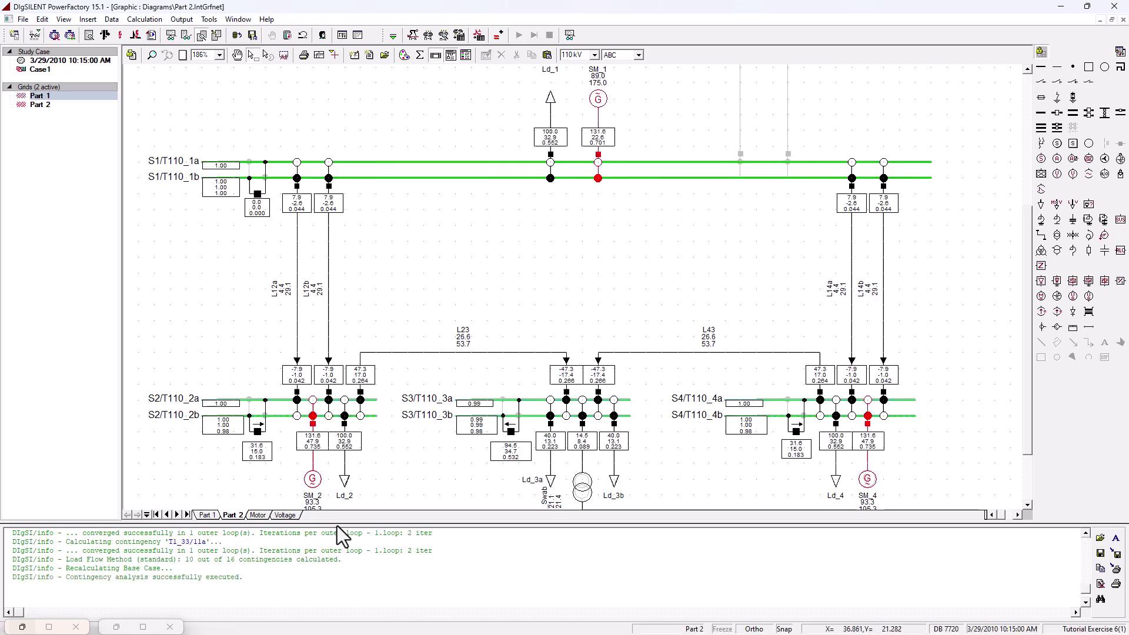
Enlarge the output window and examine the calculation messages for the base case and each contingency
{"action": "left_click_drag", "start_coordinate": [341, 523], "coordinate": [374, 394]}
{"action": "left_click", "coordinate": [266, 515]}
{"action": "scroll", "coordinate": [268, 507], "scroll_direction": "up", "scroll_amount": 5}
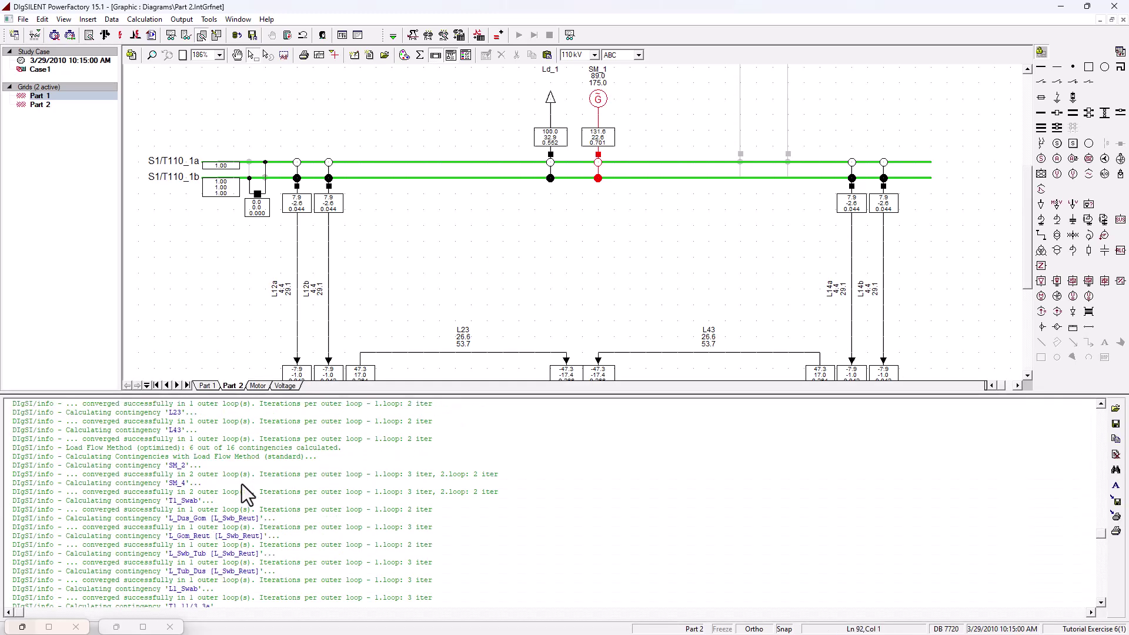
{"action": "scroll", "coordinate": [209, 446], "scroll_direction": "up", "scroll_amount": 5}
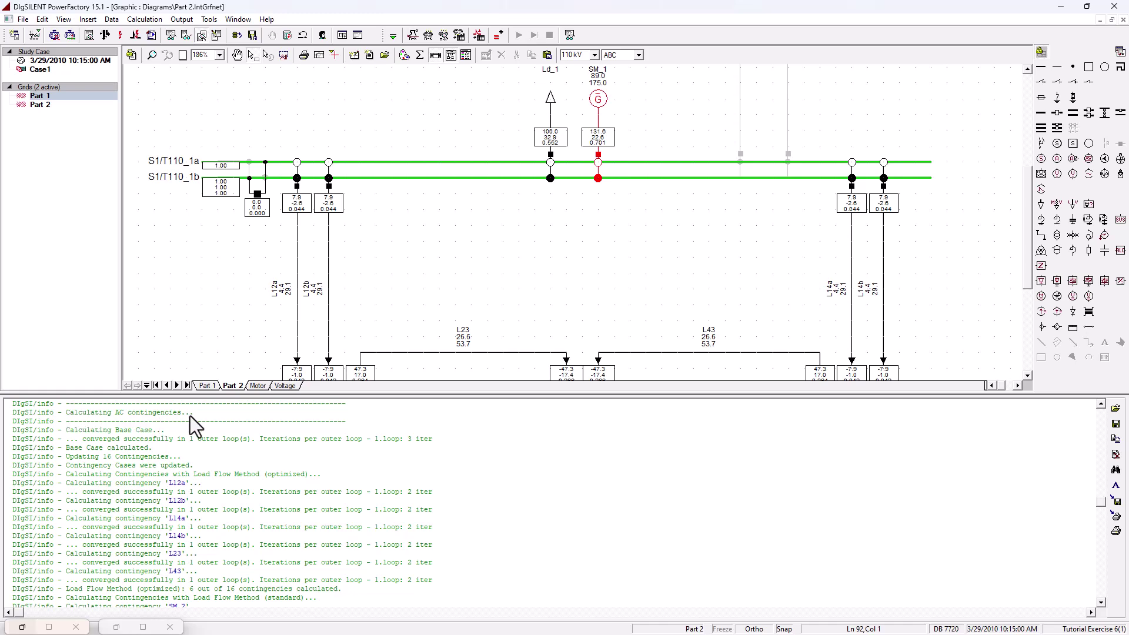
{"action": "scroll", "coordinate": [189, 451], "scroll_direction": "down", "scroll_amount": 3}
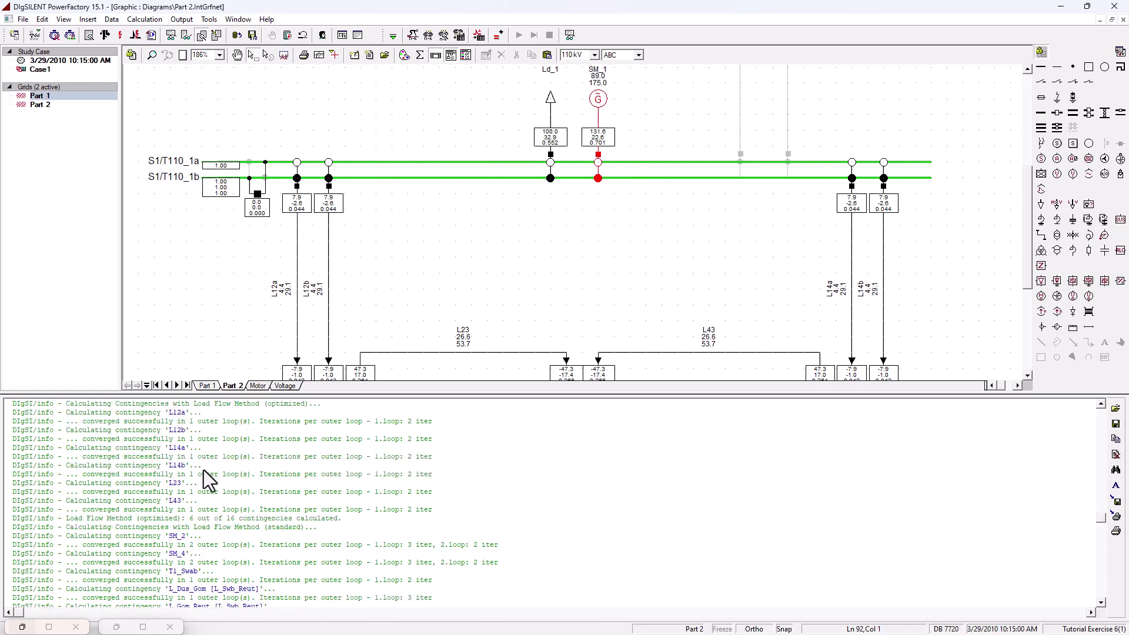
{"action": "scroll", "coordinate": [190, 507], "scroll_direction": "down", "scroll_amount": 3}
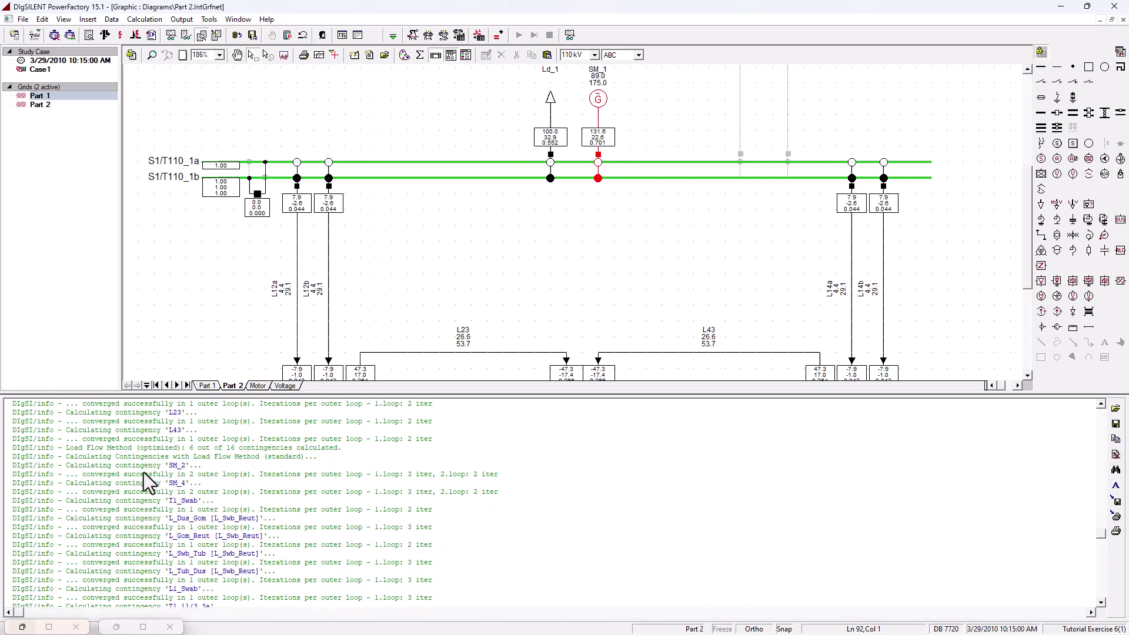
{"action": "scroll", "coordinate": [556, 247], "scroll_direction": "up", "scroll_amount": 3}
{"action": "scroll", "coordinate": [248, 489], "scroll_direction": "down", "scroll_amount": 3}
{"action": "scroll", "coordinate": [191, 449], "scroll_direction": "up", "scroll_amount": 5}
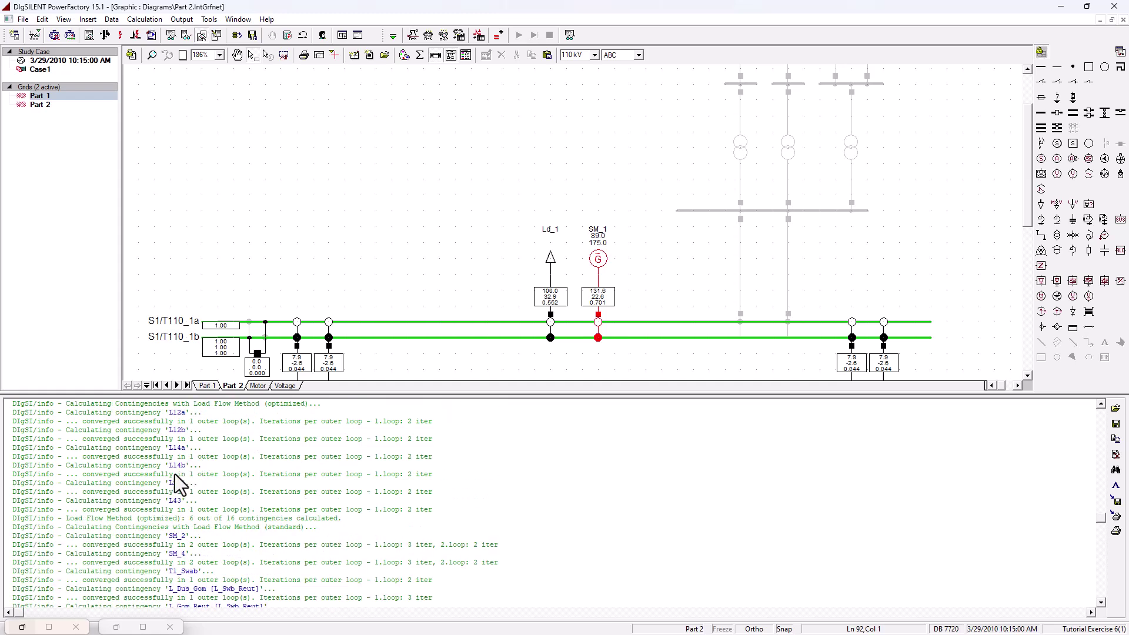
Examine the contingency results on the Part 2 diagram down to S1/D1_Swab, and shrink the output window back
{"action": "scroll", "coordinate": [182, 517], "scroll_direction": "down", "scroll_amount": 3}
{"action": "scroll", "coordinate": [245, 503], "scroll_direction": "down", "scroll_amount": 3}
{"action": "scroll", "coordinate": [227, 549], "scroll_direction": "up", "scroll_amount": 10}
{"action": "scroll", "coordinate": [405, 512], "scroll_direction": "down", "scroll_amount": 5}
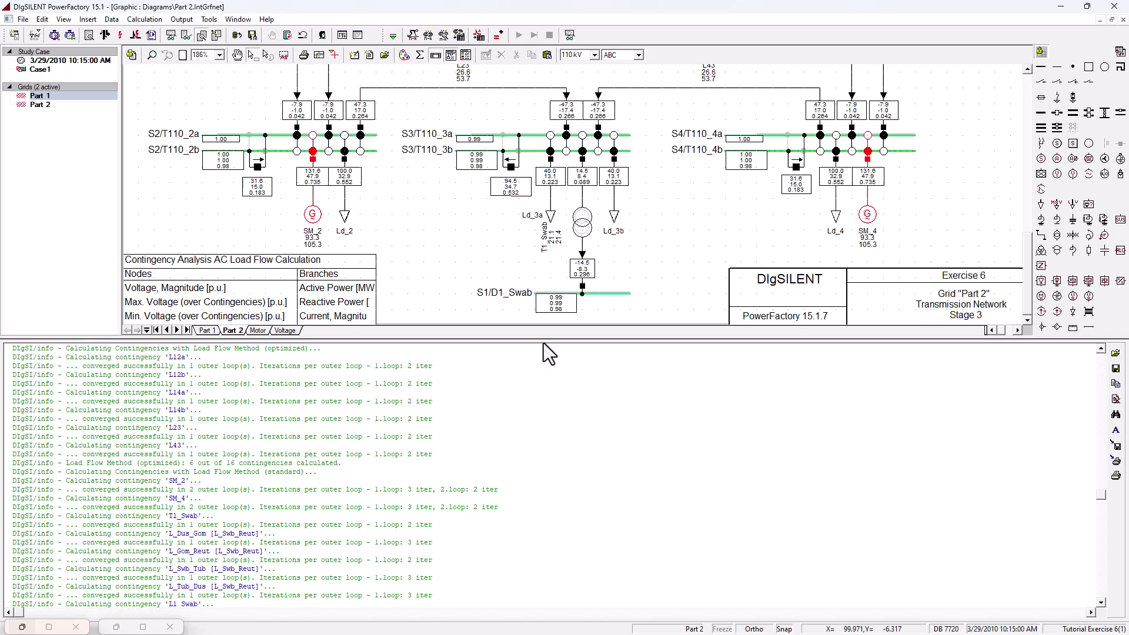
{"action": "left_click_drag", "start_coordinate": [549, 337], "coordinate": [553, 512]}
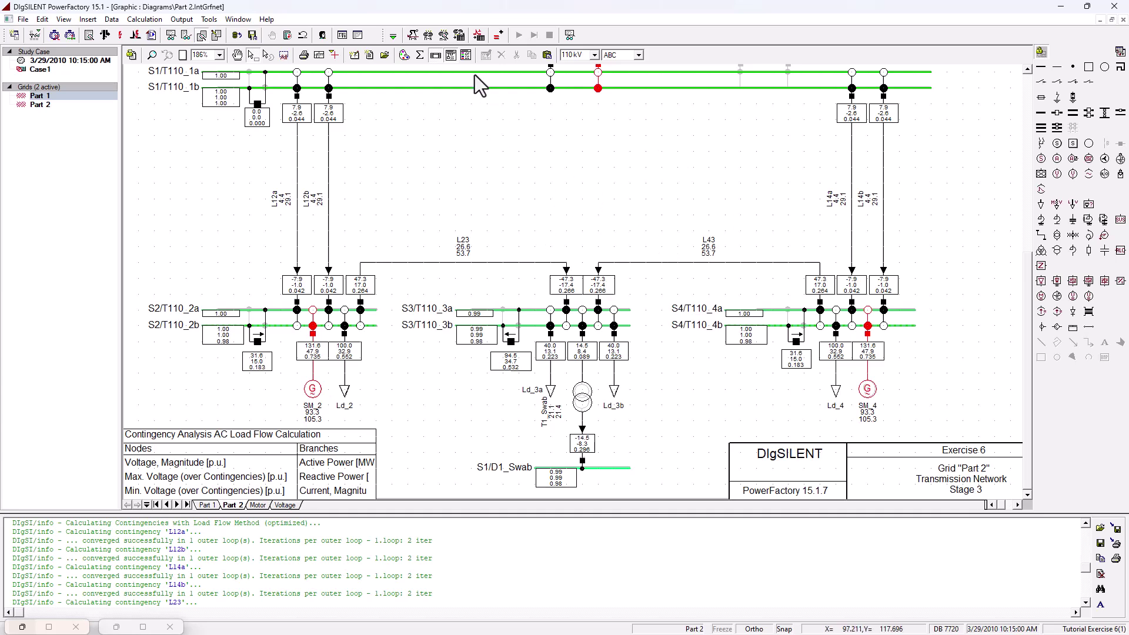
Generate tabular contingency reports of maximum loadings, loading violations, and maximum and minimum voltages, filtered at 80 % loading, 1.02 and 0.98 p.u
{"action": "left_click", "coordinate": [569, 38]}
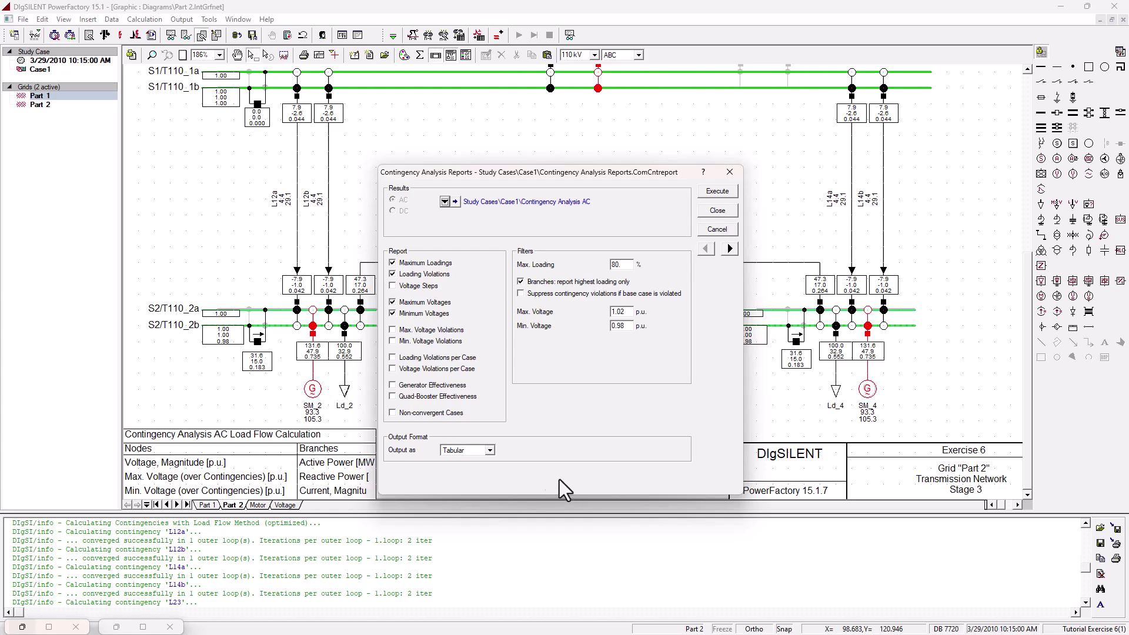
{"action": "left_click", "coordinate": [395, 514]}
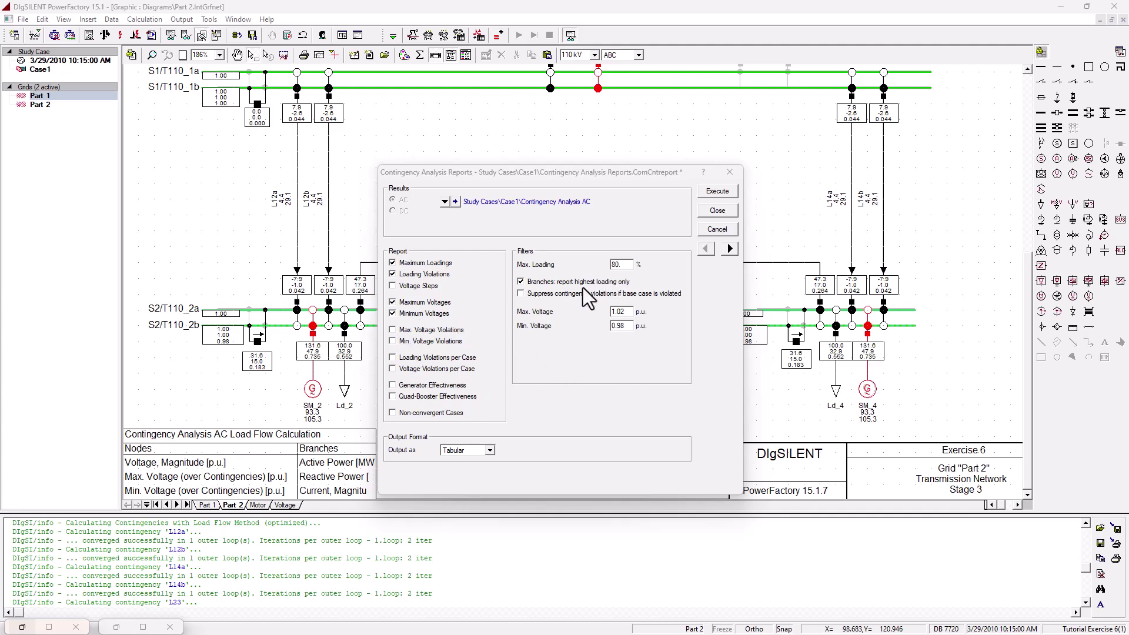
{"action": "double_click", "coordinate": [624, 264]}
{"action": "left_click", "coordinate": [625, 266]}
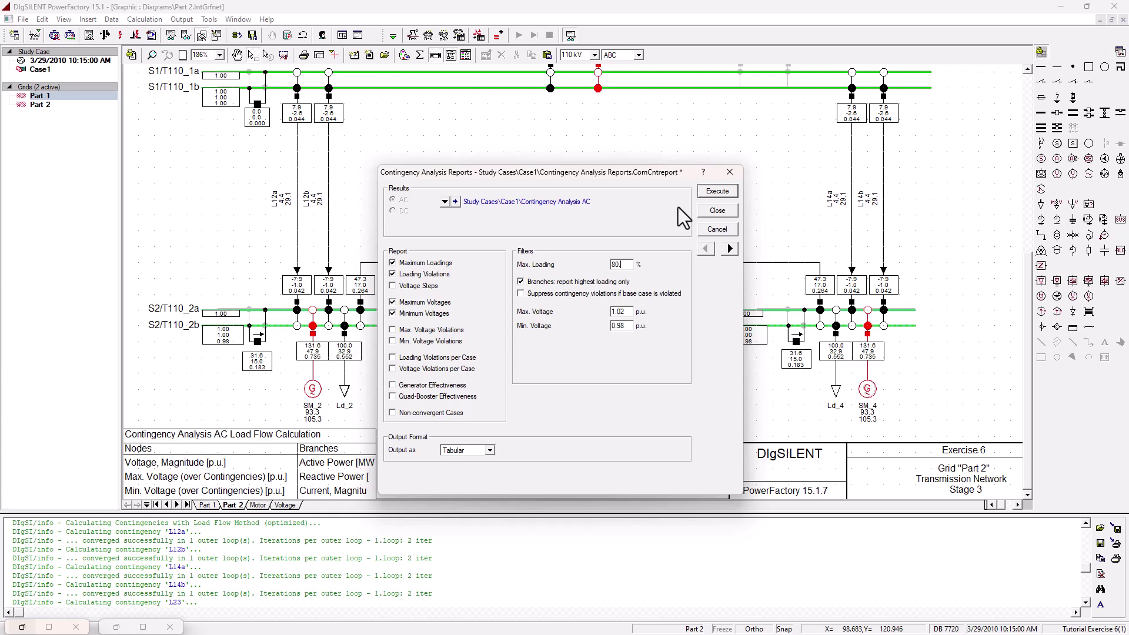
{"action": "left_click", "coordinate": [718, 191]}
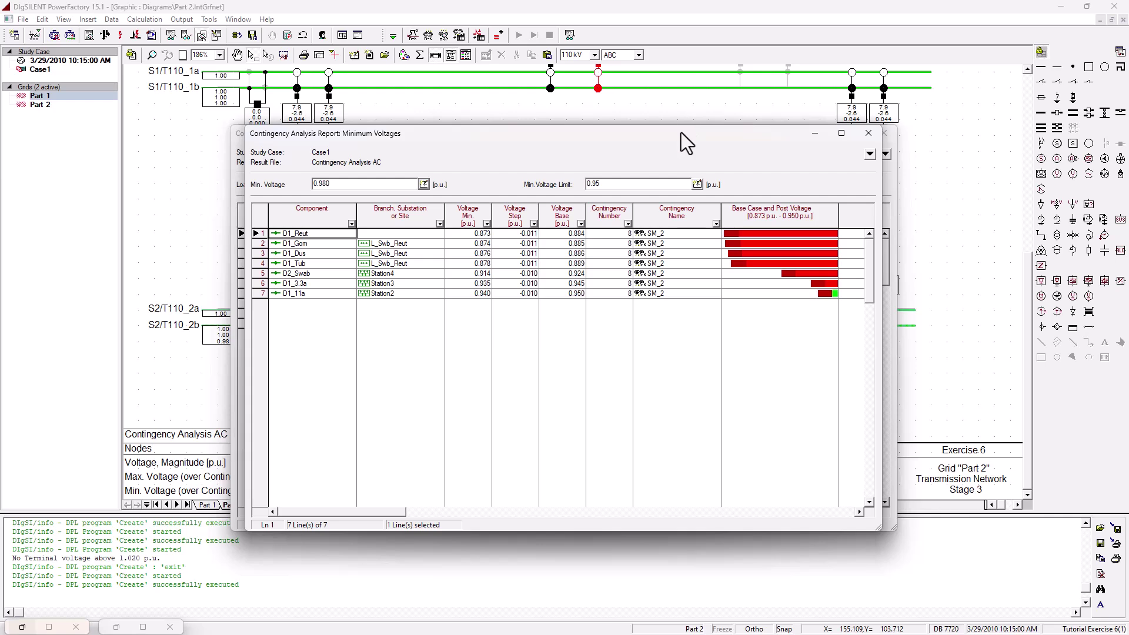
Move the Minimum Voltages report aside for reading and put away the Maximum Voltages report
{"action": "left_click_drag", "start_coordinate": [681, 133], "coordinate": [500, 86]}
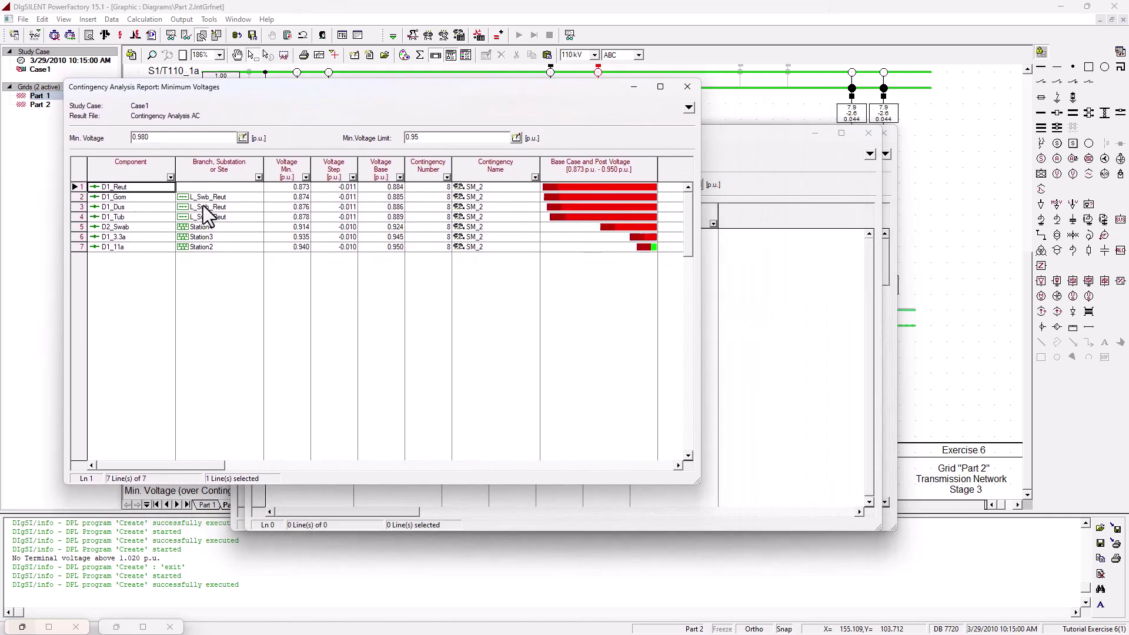
{"action": "left_click_drag", "start_coordinate": [342, 88], "coordinate": [411, 46]}
{"action": "left_click", "coordinate": [798, 147]}
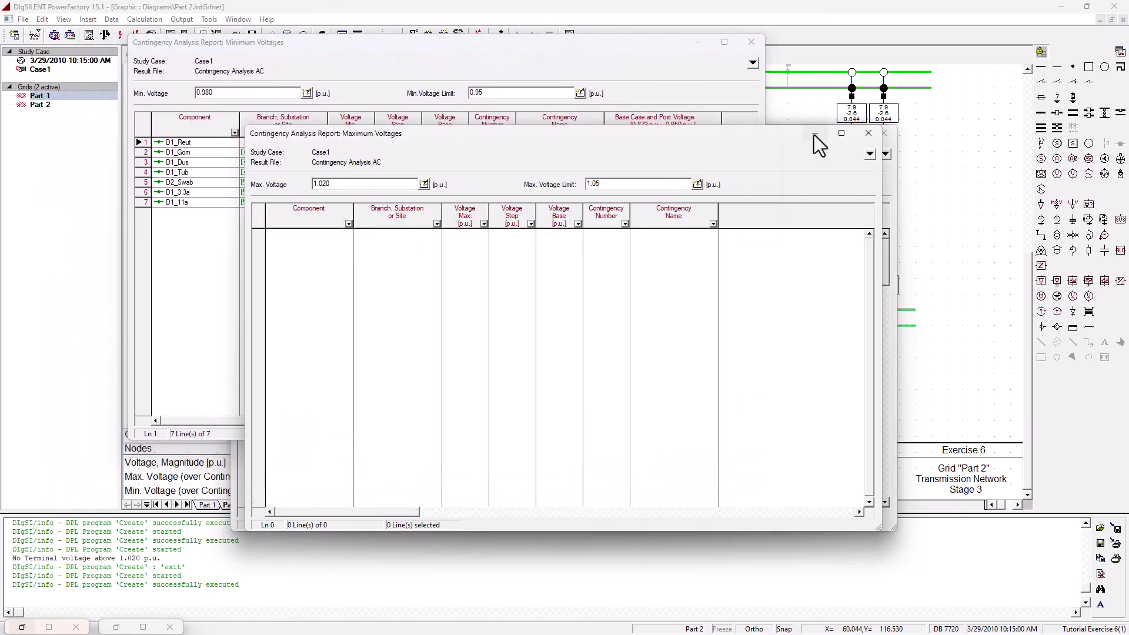
{"action": "left_click", "coordinate": [814, 136]}
Arrange the Minimum Voltages, Loading Violations and Maximum Loadings reports one below another and compare their entries
{"action": "left_click_drag", "start_coordinate": [803, 140], "coordinate": [650, 170]}
{"action": "left_click_drag", "start_coordinate": [788, 141], "coordinate": [674, 208]}
{"action": "left_click_drag", "start_coordinate": [619, 240], "coordinate": [642, 394]}
{"action": "left_click_drag", "start_coordinate": [575, 40], "coordinate": [547, 24]}
{"action": "left_click", "coordinate": [97, 165]}
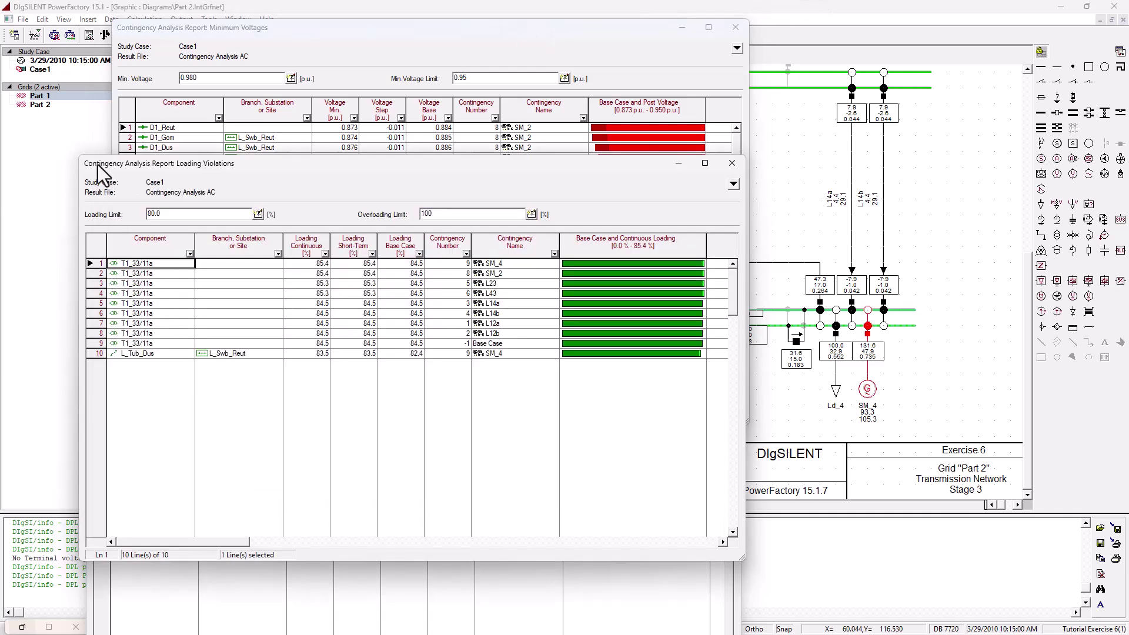
{"action": "left_click_drag", "start_coordinate": [154, 168], "coordinate": [187, 212]}
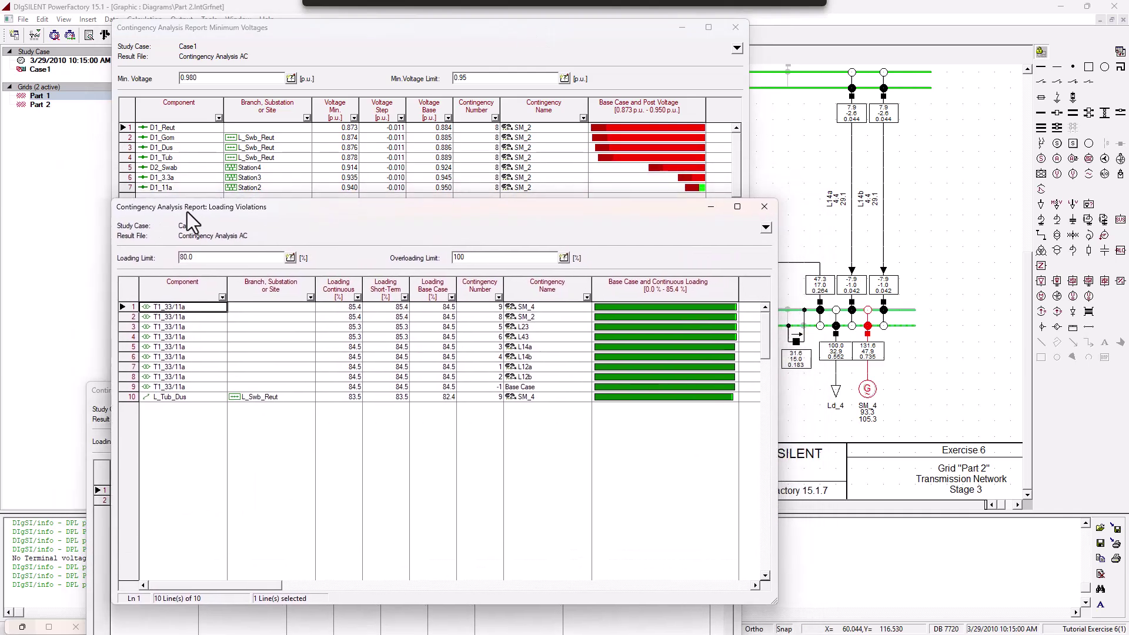
{"action": "left_click", "coordinate": [262, 614]}
{"action": "left_click_drag", "start_coordinate": [288, 396], "coordinate": [316, 420]}
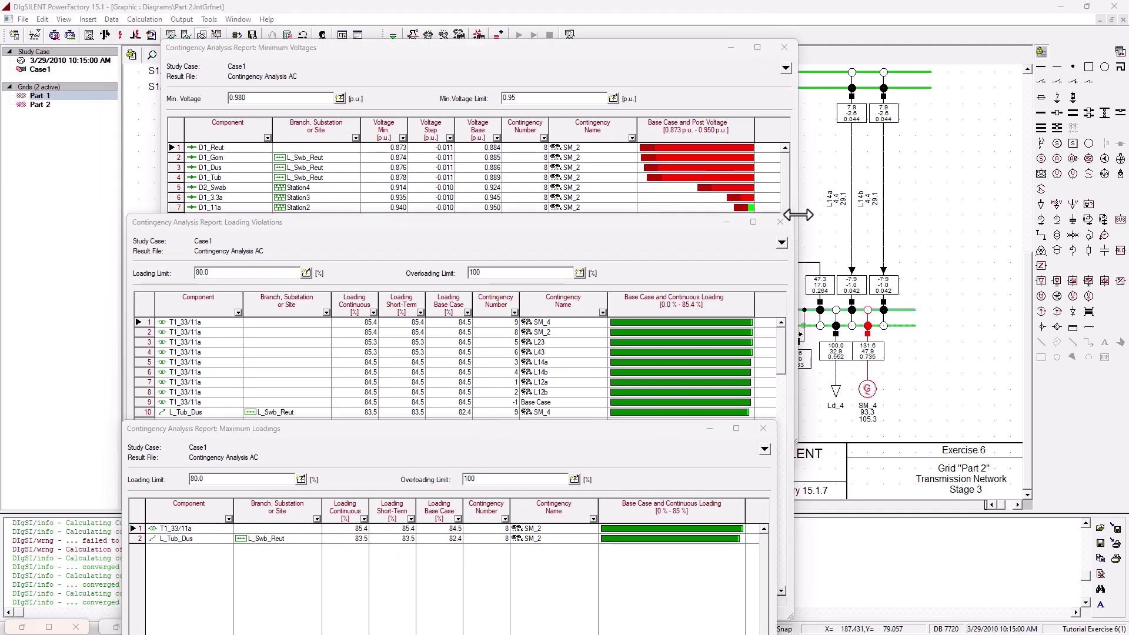
Close the Loading Violations, Minimum Voltages and Maximum Loadings reports
{"action": "left_click", "coordinate": [782, 224]}
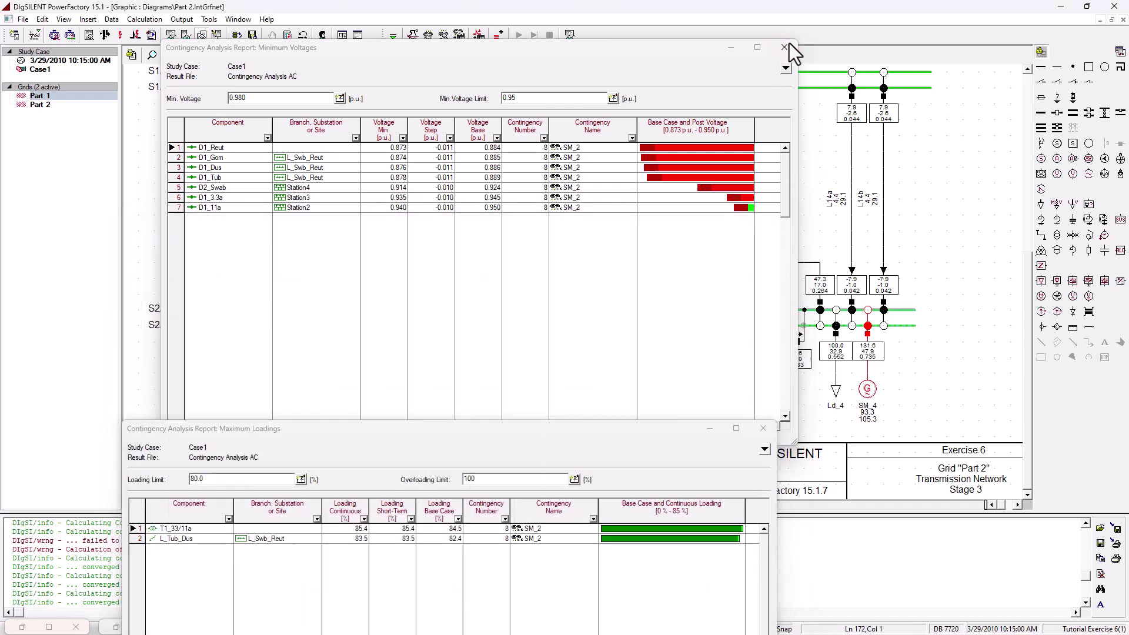
{"action": "left_click", "coordinate": [786, 47]}
{"action": "left_click", "coordinate": [763, 428]}
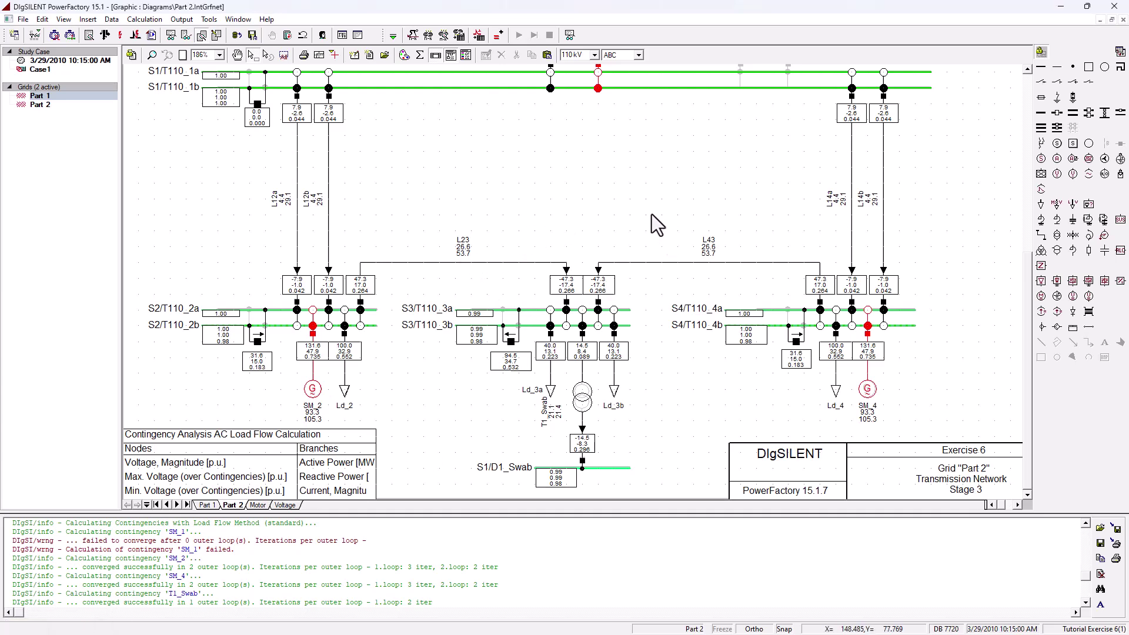
Review the output messages back to the start of the contingency calculations for lines L12a to L14b
{"action": "scroll", "coordinate": [471, 591], "scroll_direction": "down", "scroll_amount": 4}
{"action": "scroll", "coordinate": [350, 597], "scroll_direction": "down", "scroll_amount": 6}
{"action": "left_click", "coordinate": [355, 588]}
{"action": "scroll", "coordinate": [357, 586], "scroll_direction": "up", "scroll_amount": 12}
{"action": "scroll", "coordinate": [367, 581], "scroll_direction": "up", "scroll_amount": 5}
{"action": "scroll", "coordinate": [626, 258], "scroll_direction": "up", "scroll_amount": 3}
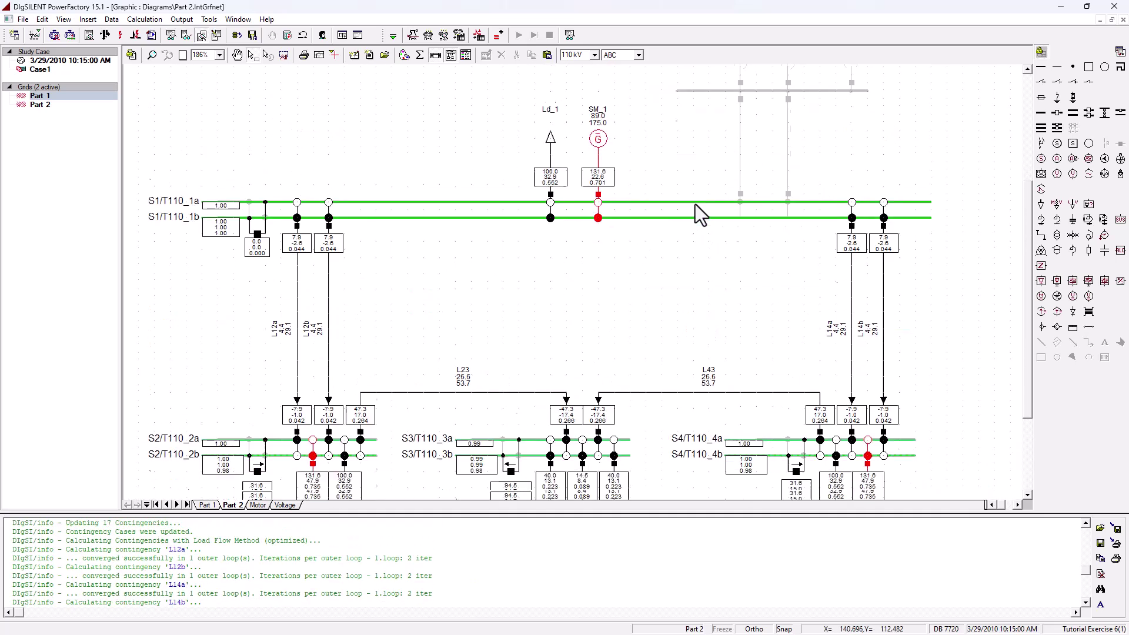
Examine the contingency results on the Part 2 diagram from the S1 busbars down to generators SM_2 and SM_4
{"action": "scroll", "coordinate": [705, 212], "scroll_direction": "down", "scroll_amount": 4}
{"action": "scroll", "coordinate": [738, 223], "scroll_direction": "up", "scroll_amount": 2}
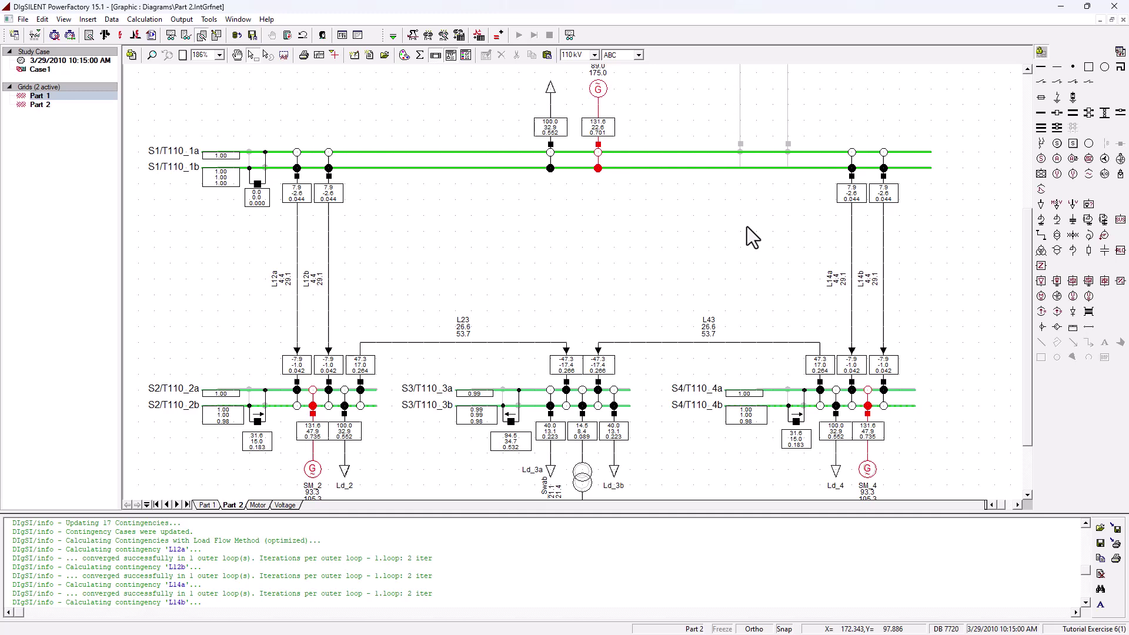
{"action": "scroll", "coordinate": [747, 227], "scroll_direction": "down", "scroll_amount": 2}
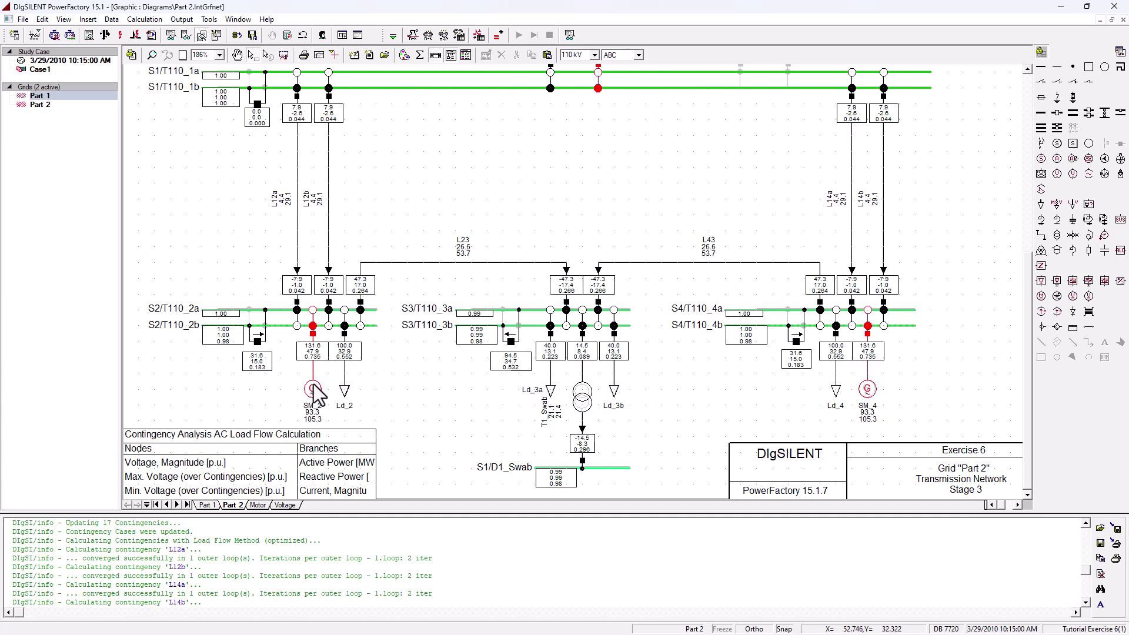
{"action": "scroll", "coordinate": [312, 383], "scroll_direction": "up", "scroll_amount": 2}
{"action": "scroll", "coordinate": [329, 462], "scroll_direction": "down", "scroll_amount": 2}
{"action": "scroll", "coordinate": [331, 461], "scroll_direction": "down", "scroll_amount": 1}
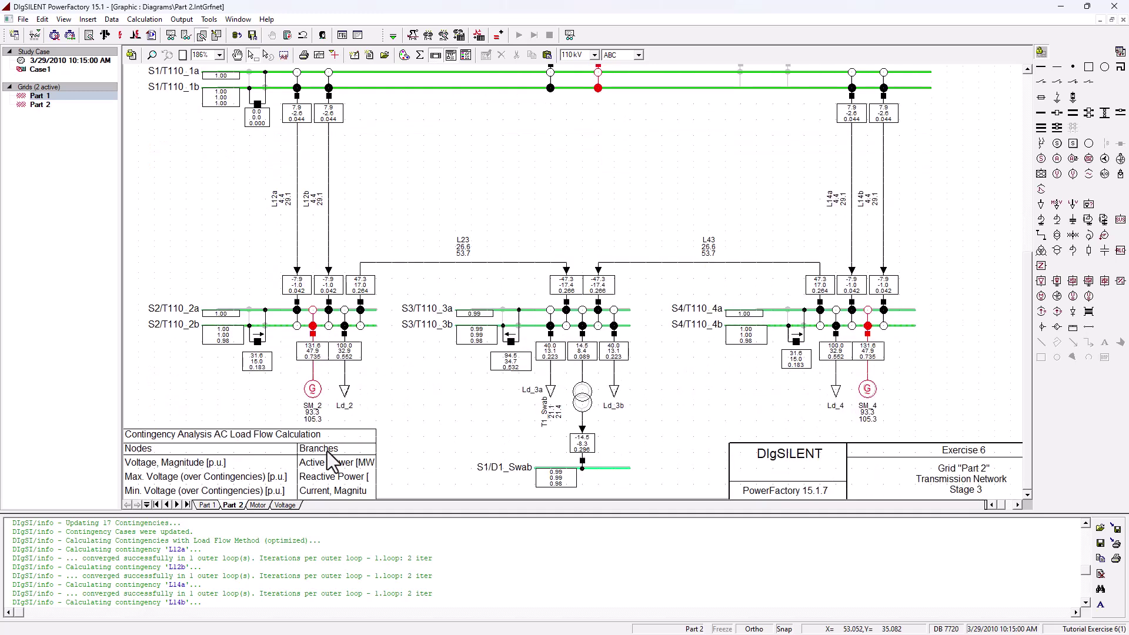
{"action": "scroll", "coordinate": [297, 353], "scroll_direction": "up", "scroll_amount": 2}
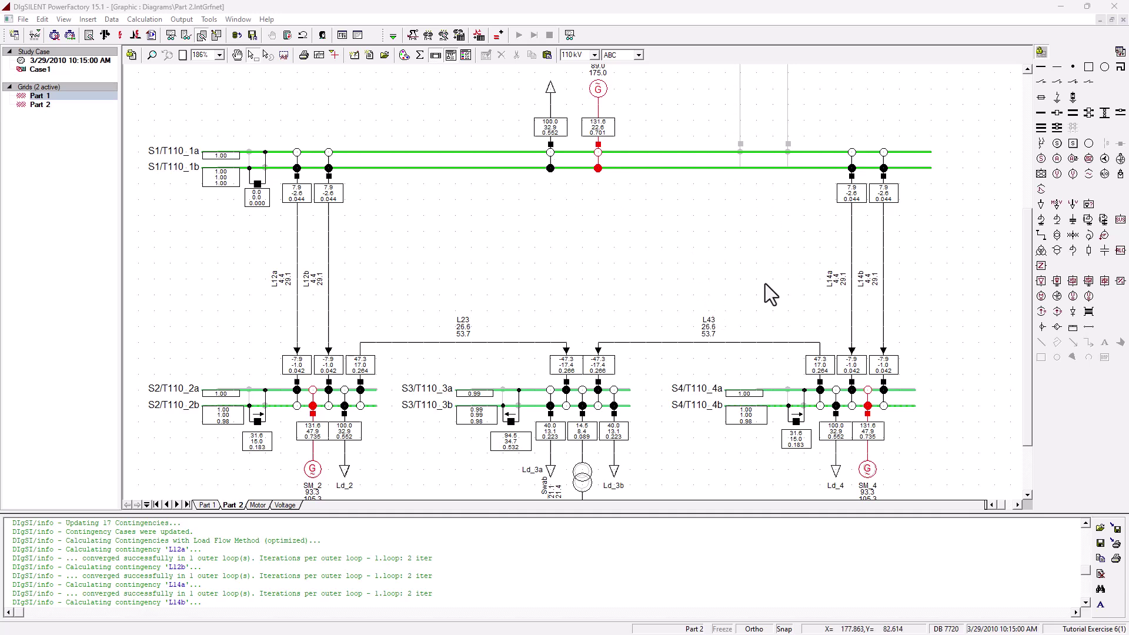
{"action": "scroll", "coordinate": [650, 230], "scroll_direction": "up", "scroll_amount": 2}
{"action": "scroll", "coordinate": [651, 235], "scroll_direction": "down", "scroll_amount": 4}
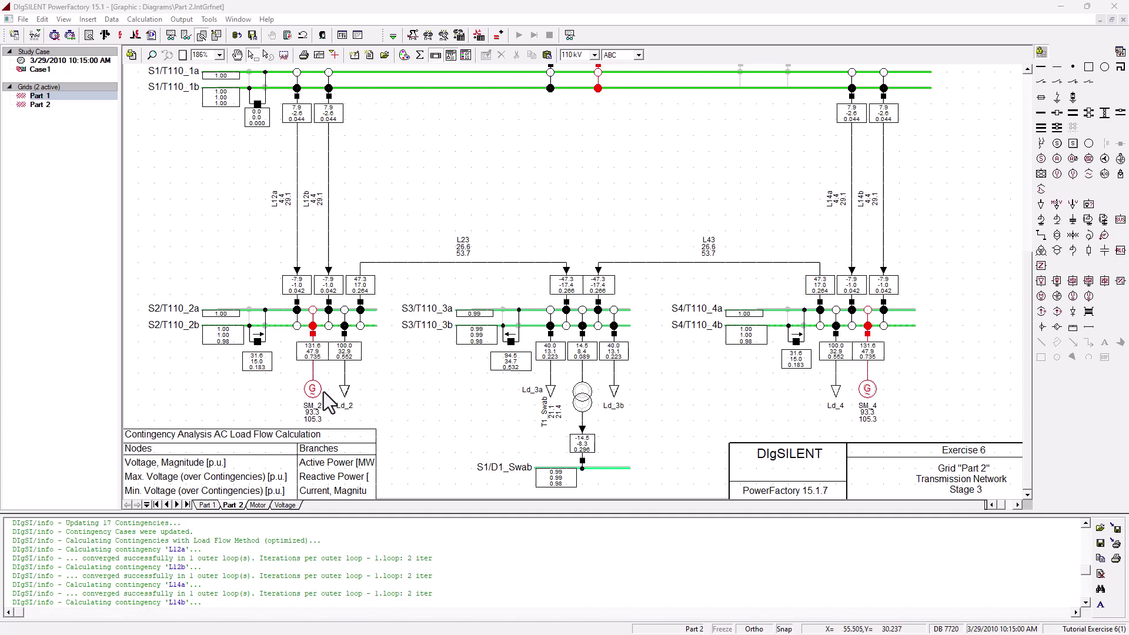
{"action": "scroll", "coordinate": [329, 406], "scroll_direction": "up", "scroll_amount": 3}
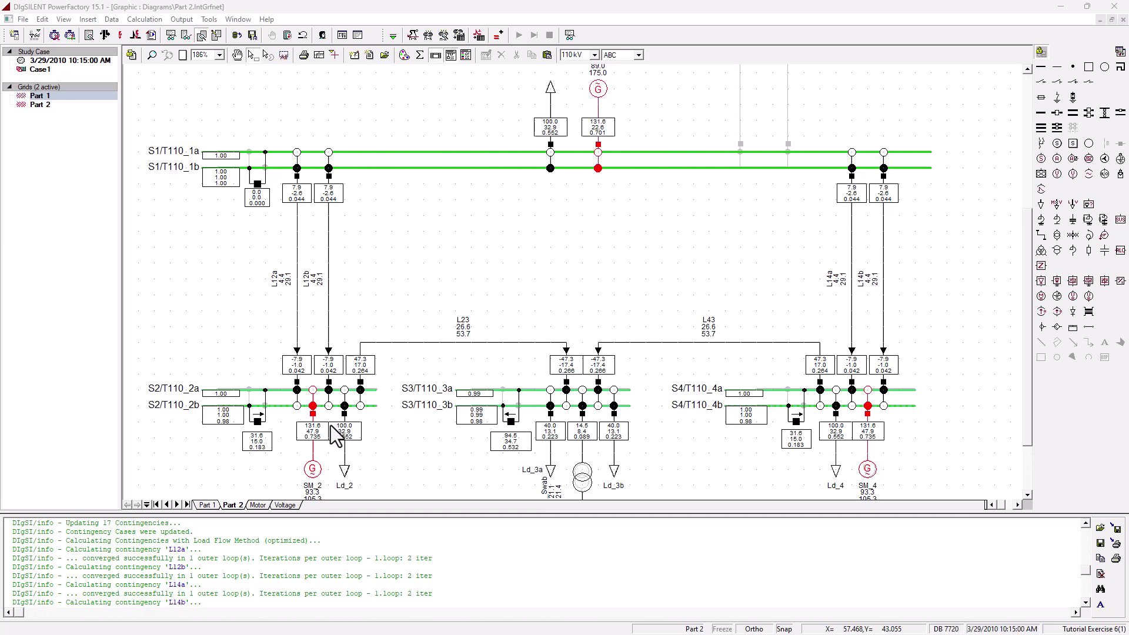
{"action": "scroll", "coordinate": [647, 371], "scroll_direction": "down", "scroll_amount": 3}
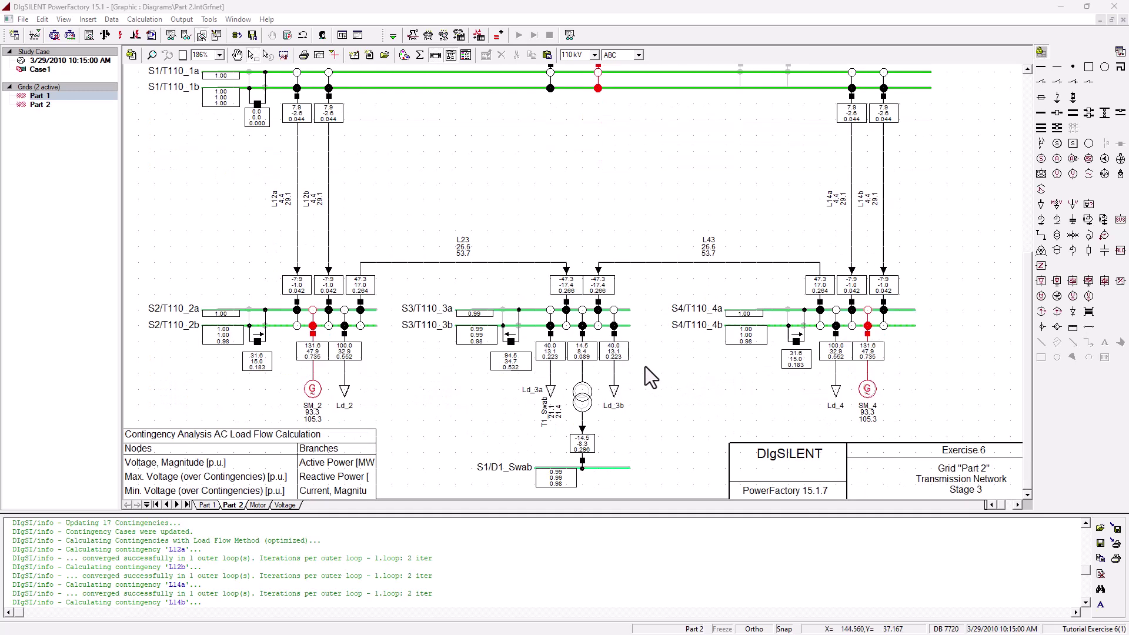
Highlight transformer T1_Swab briefly and examine the results along lines L23 and L43 between the S2, S3 and S4 busbars
{"action": "left_click", "coordinate": [585, 402]}
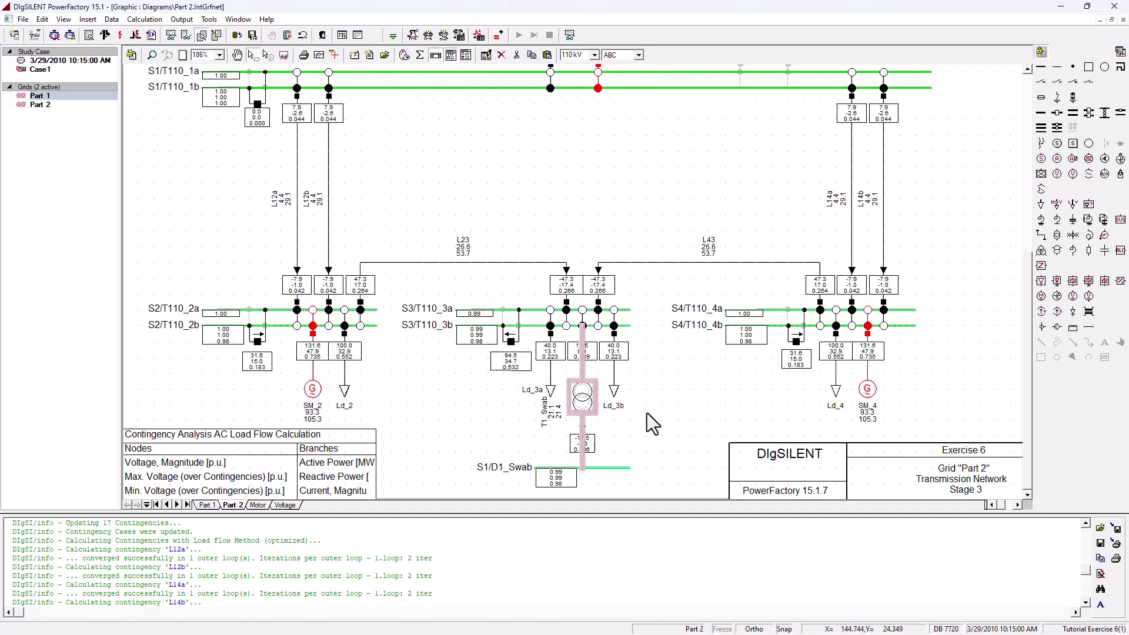
{"action": "left_click", "coordinate": [671, 387]}
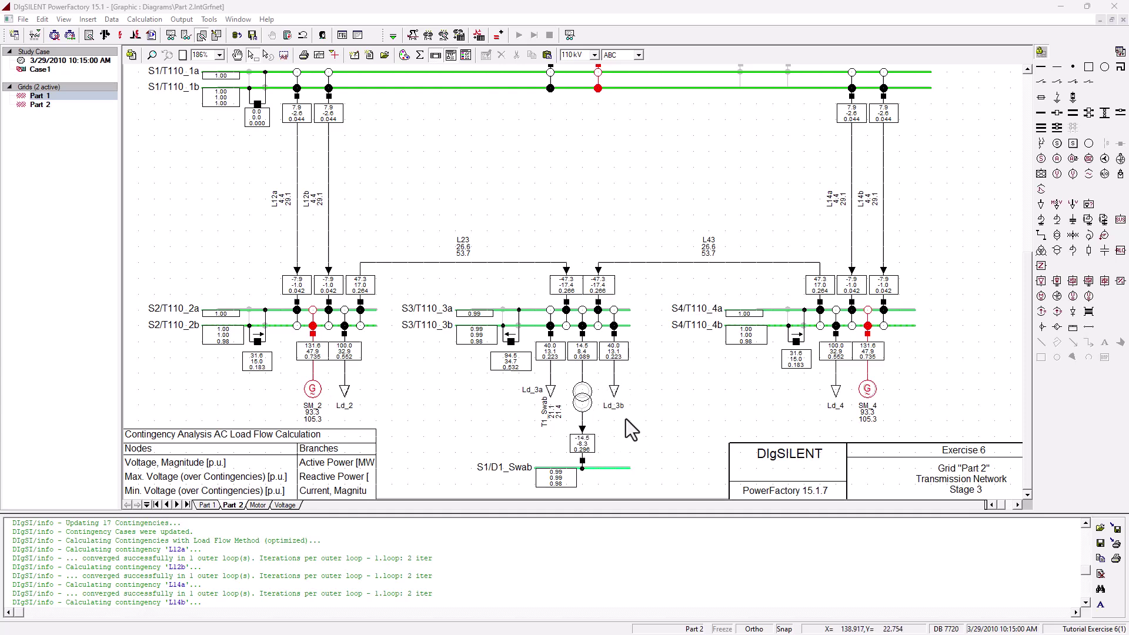
{"action": "scroll", "coordinate": [689, 318], "scroll_direction": "up", "scroll_amount": 3}
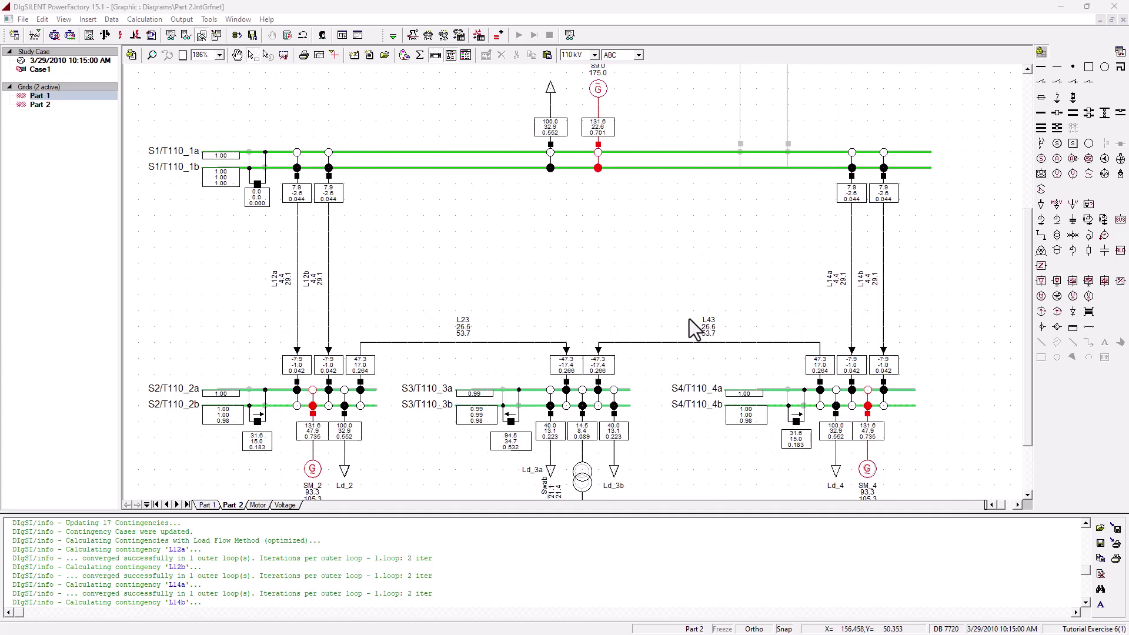
{"action": "scroll", "coordinate": [706, 333], "scroll_direction": "down", "scroll_amount": 3}
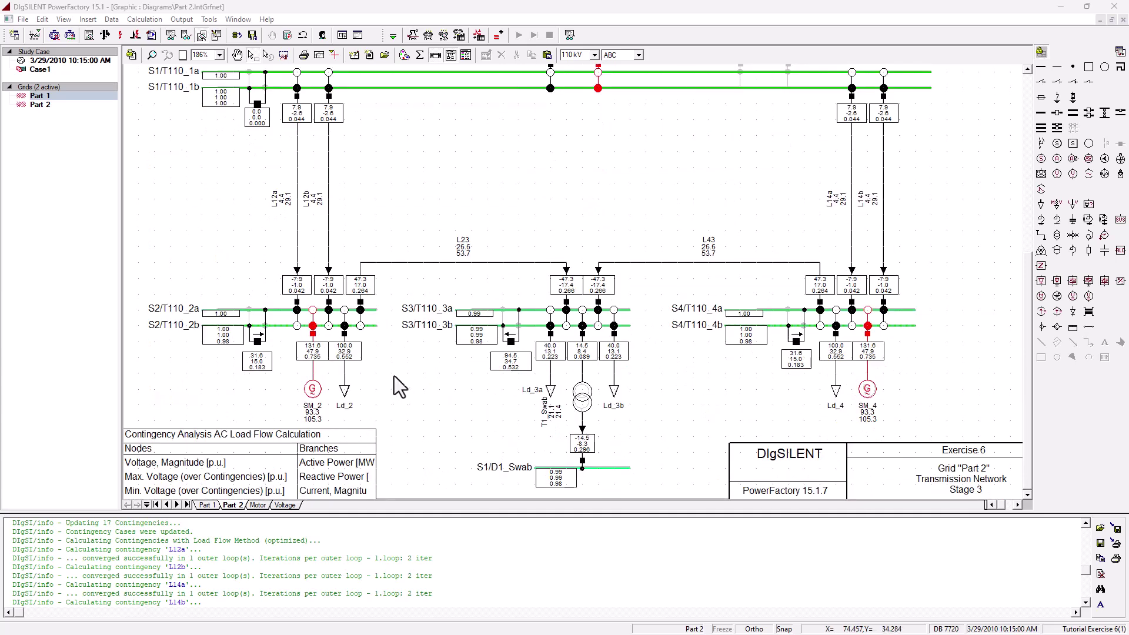
{"action": "scroll", "coordinate": [650, 346], "scroll_direction": "up", "scroll_amount": 3}
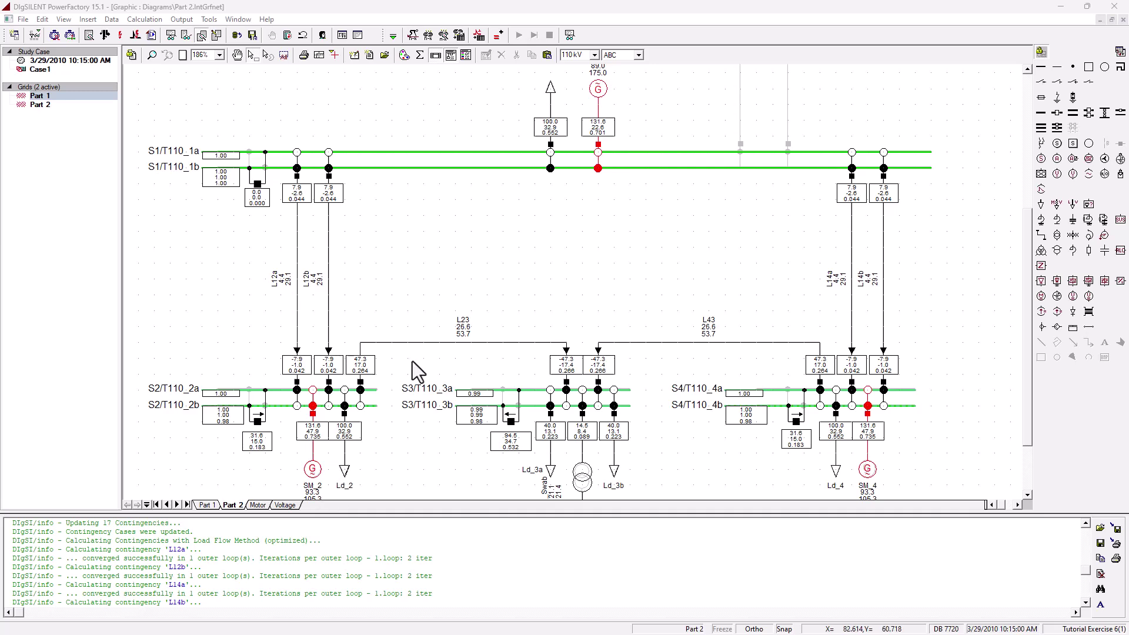
{"action": "scroll", "coordinate": [676, 312], "scroll_direction": "down", "scroll_amount": 3}
{"action": "scroll", "coordinate": [425, 378], "scroll_direction": "up", "scroll_amount": 3}
{"action": "scroll", "coordinate": [842, 390], "scroll_direction": "down", "scroll_amount": 3}
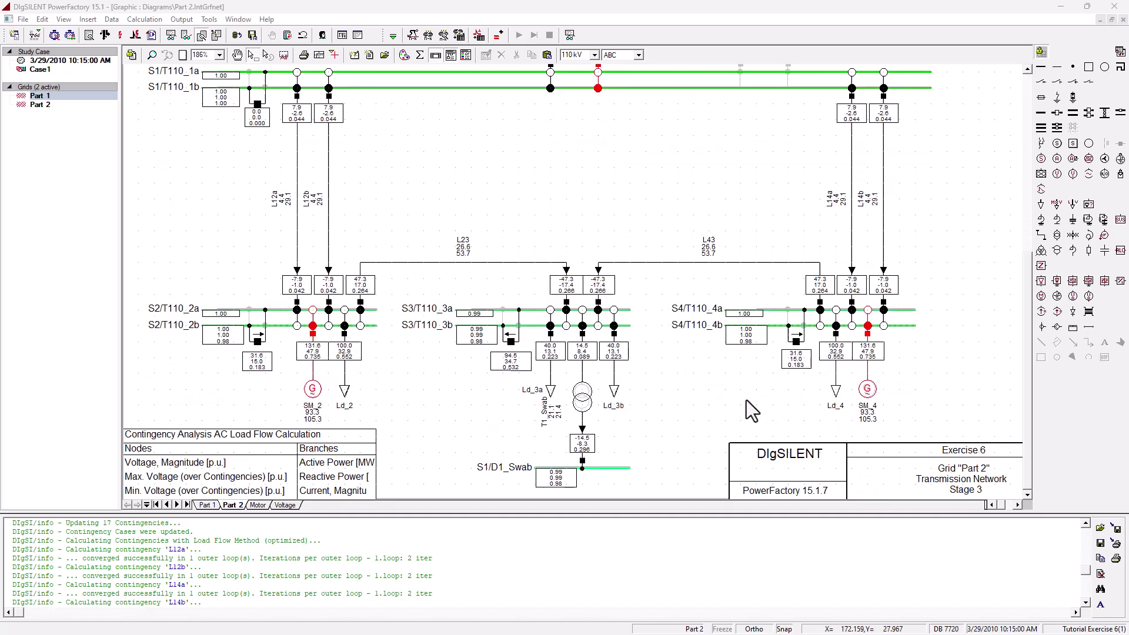
Inspect the load flow data of synchronous machine SM_2, including its dispatch and secondary controller, without changing anything
{"action": "left_click", "coordinate": [313, 398]}
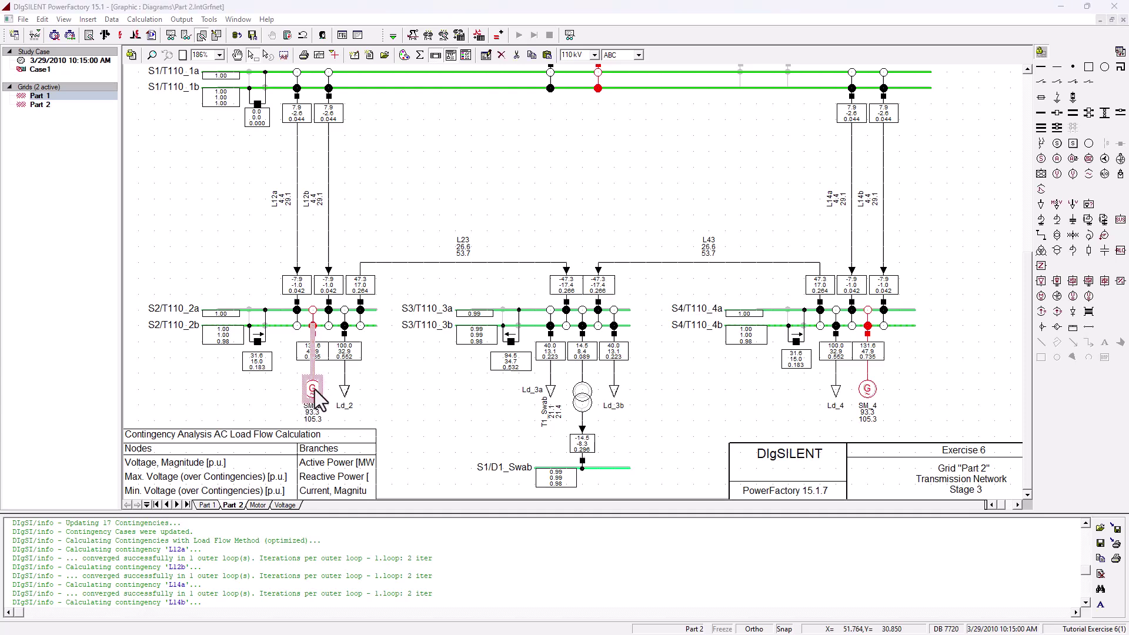
{"action": "double_click", "coordinate": [315, 390]}
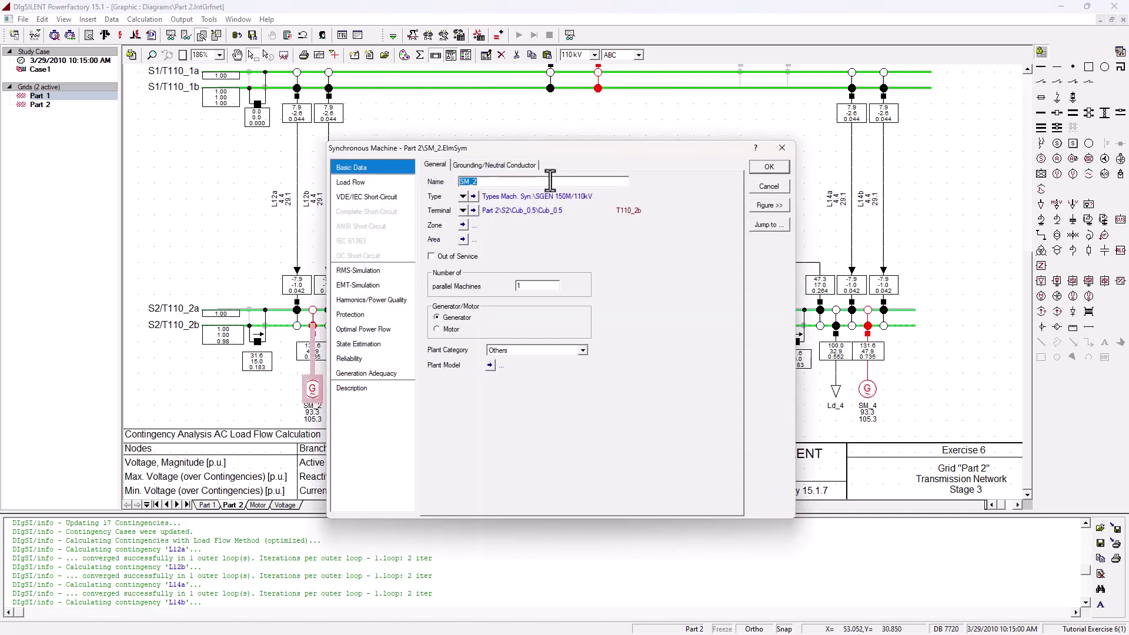
{"action": "left_click", "coordinate": [352, 182]}
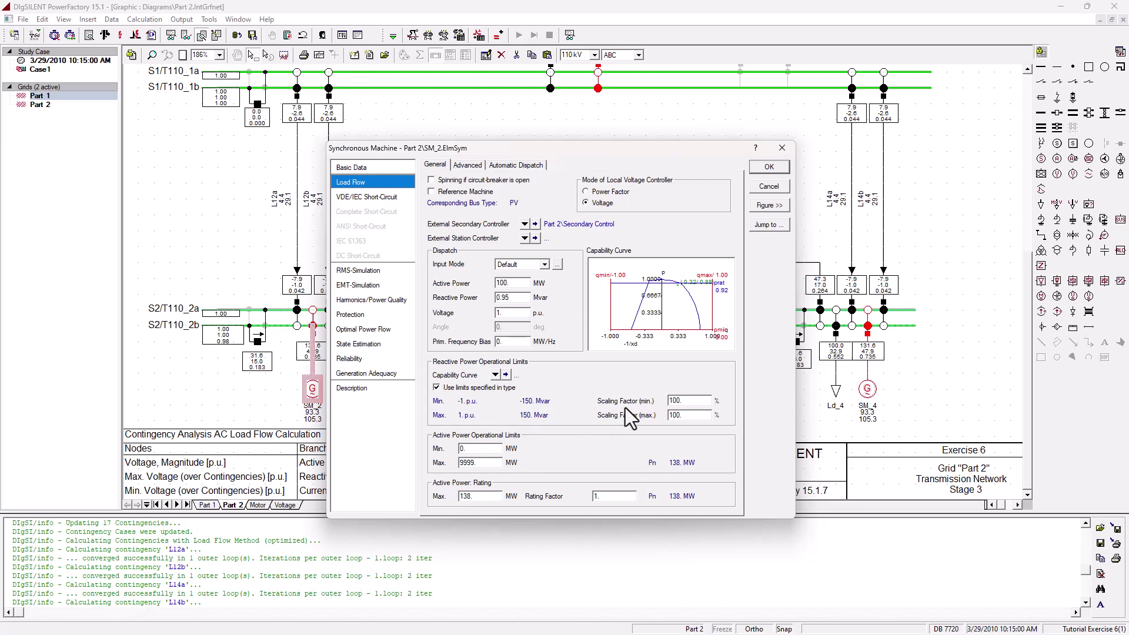
{"action": "left_click", "coordinate": [769, 186]}
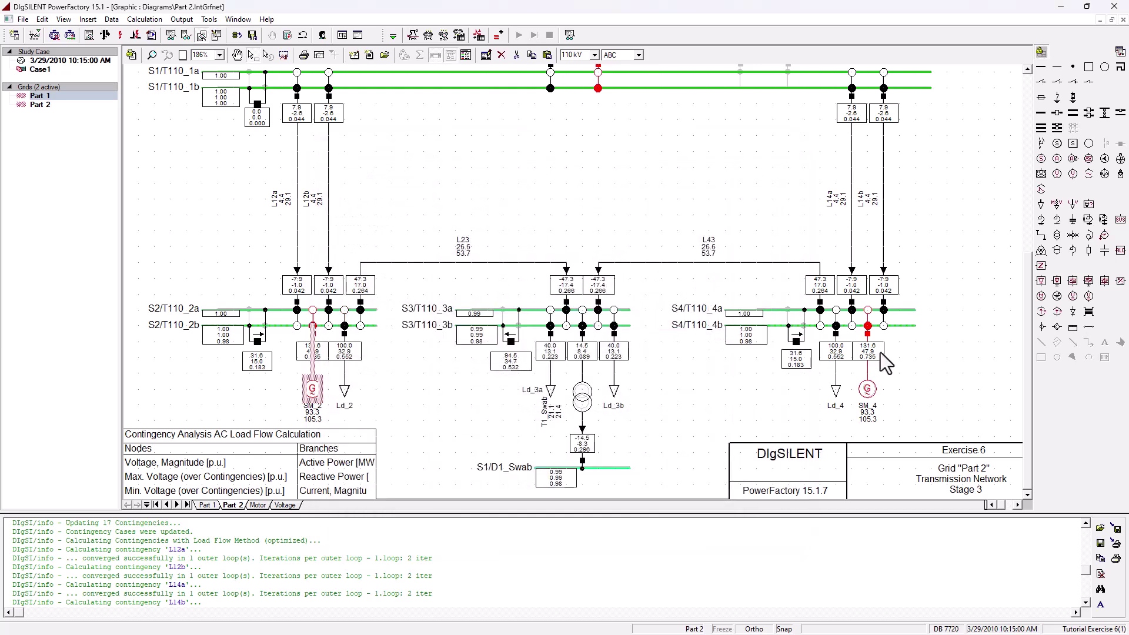
Inspect the load flow data of synchronous machine SM_4, including its external secondary controller, without changing anything
{"action": "left_click", "coordinate": [871, 391]}
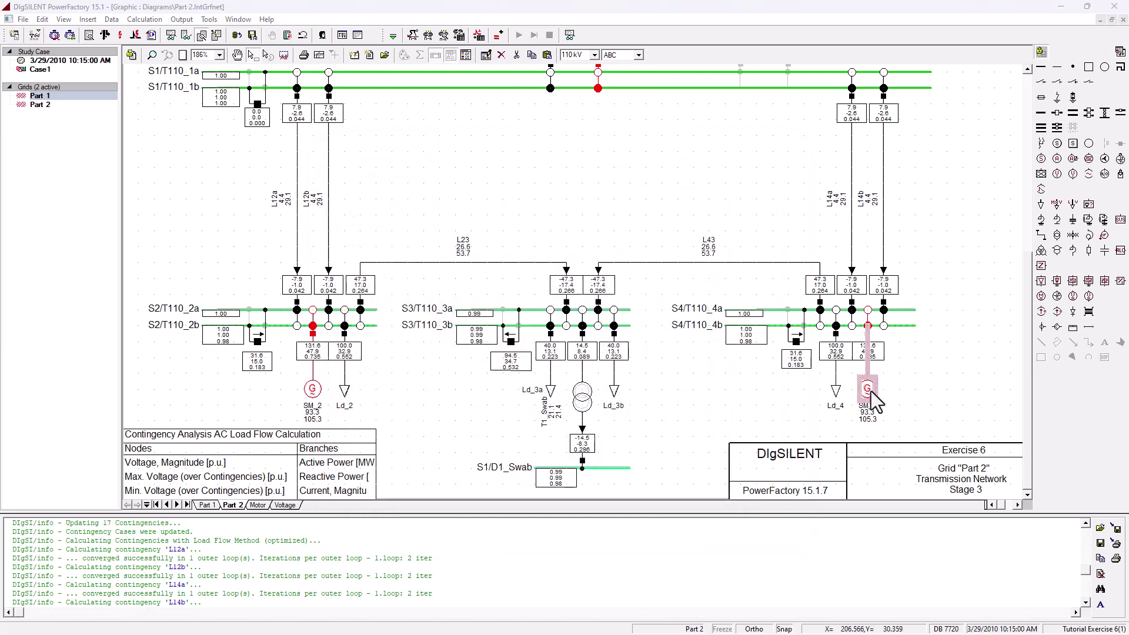
{"action": "double_click", "coordinate": [870, 390]}
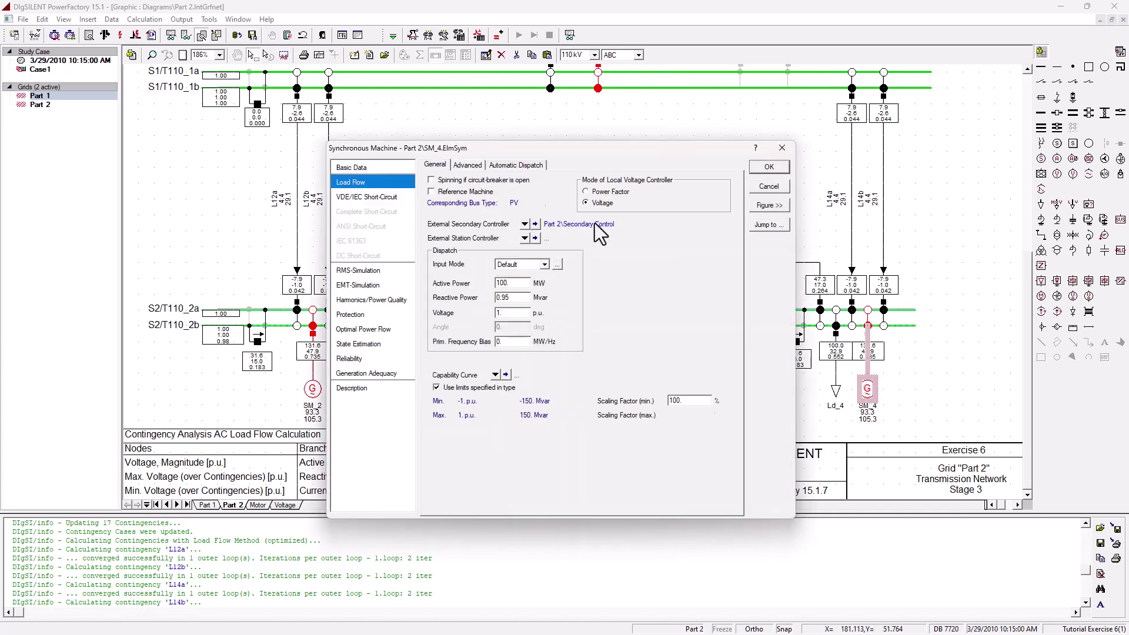
{"action": "left_click", "coordinate": [768, 187]}
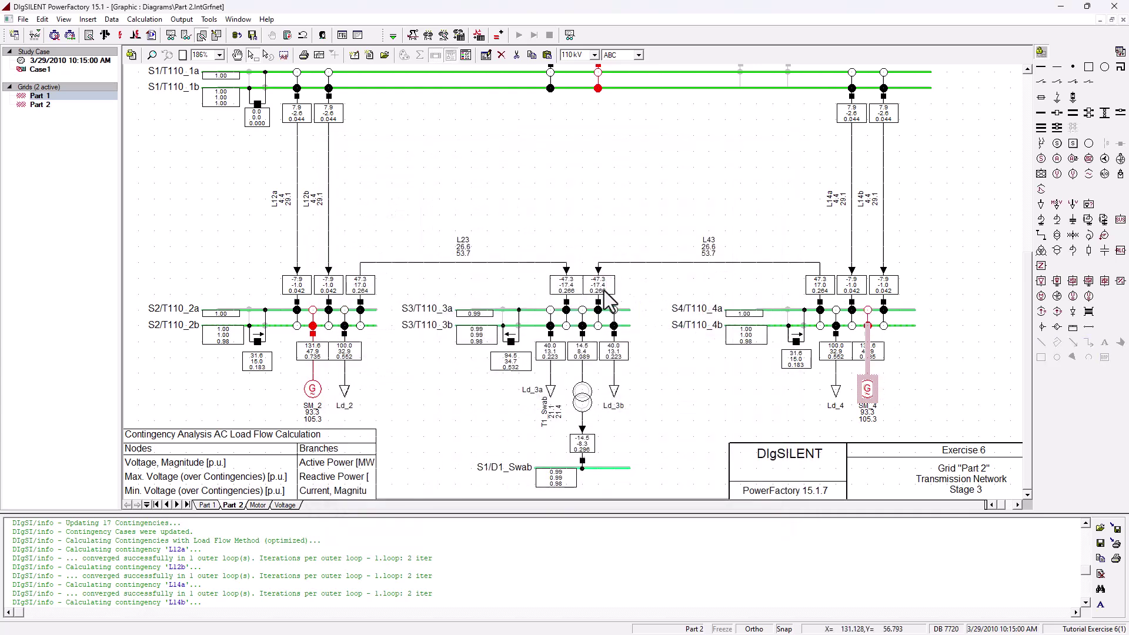